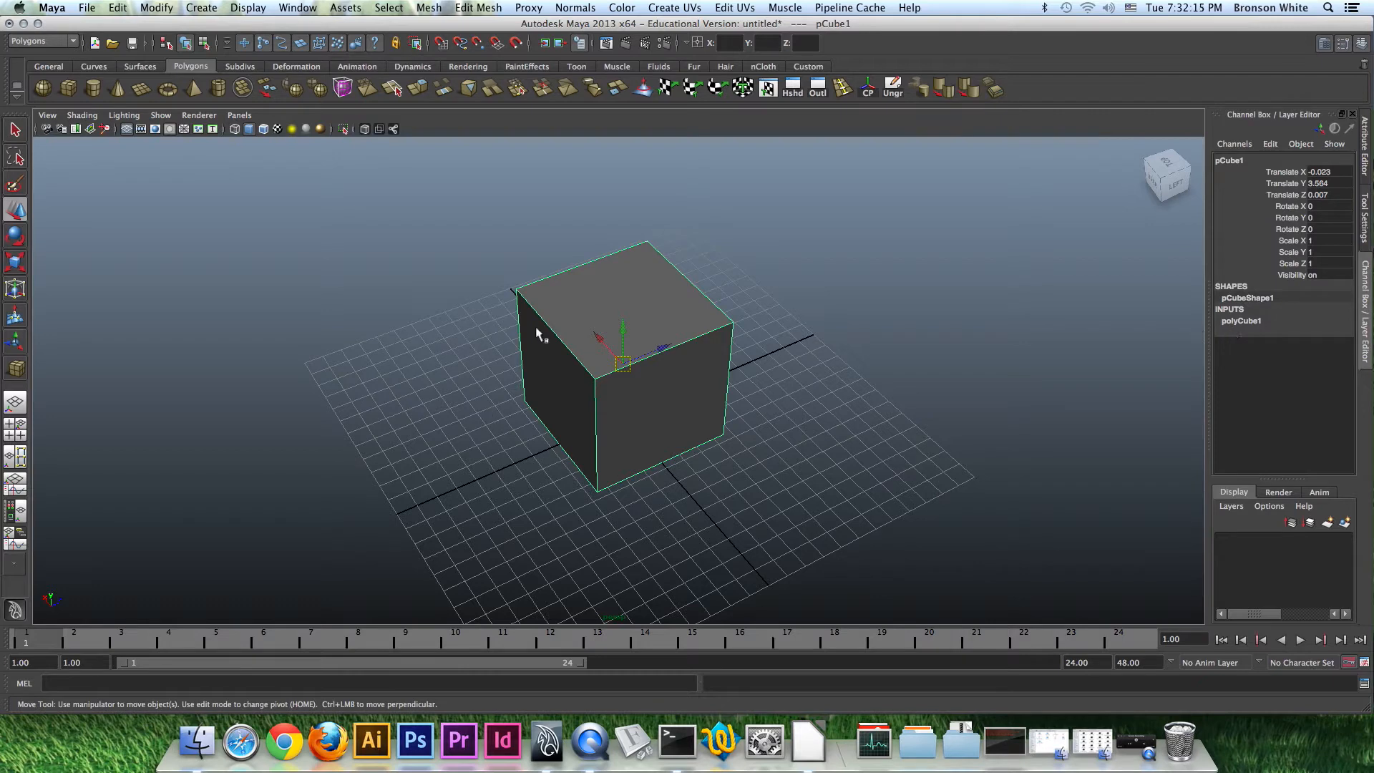
Set the cube's width, height and depth subdivisions to 4
click(1245, 321)
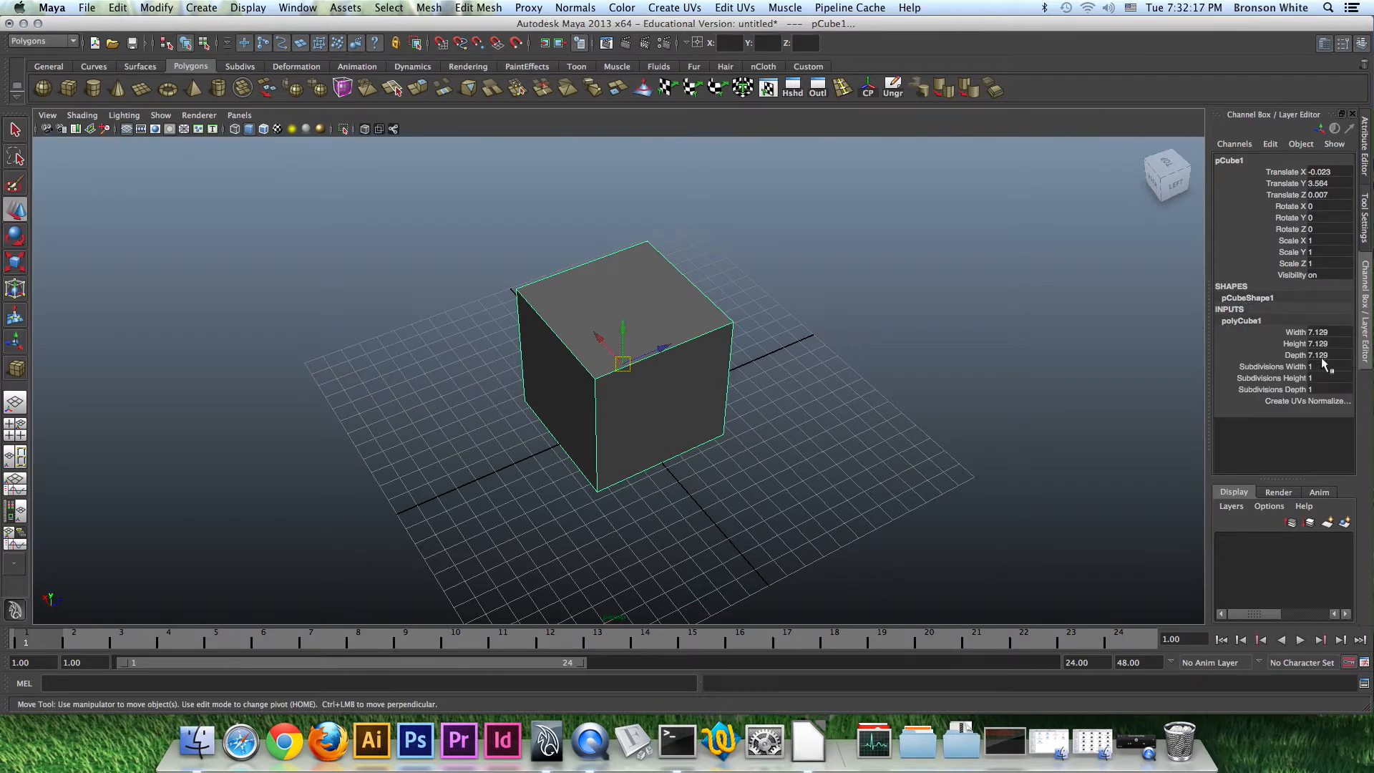
drag(1322, 367, 1322, 388)
text(4)
key(Tab)
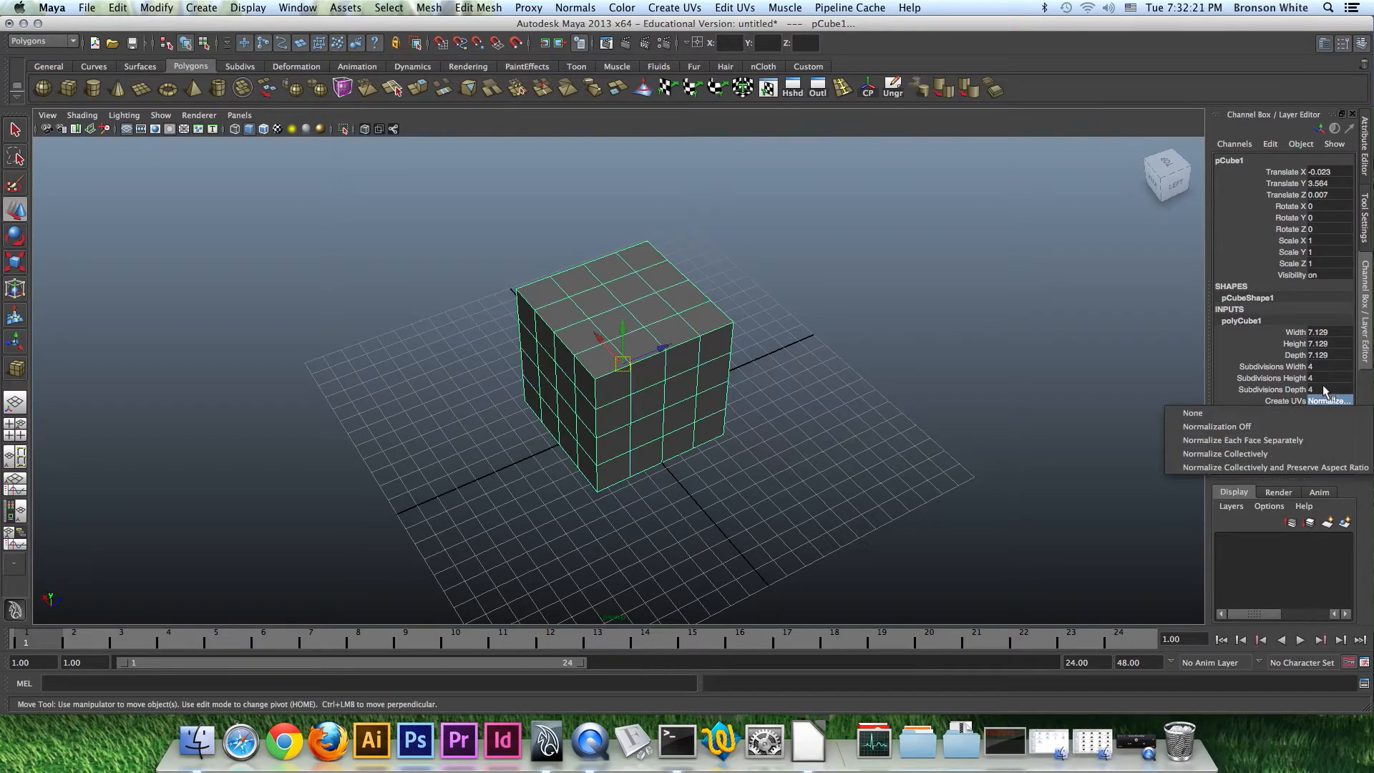
Change the cube to edge selection and select a single interior edge on its top face
alt+drag(821, 376, 764, 378)
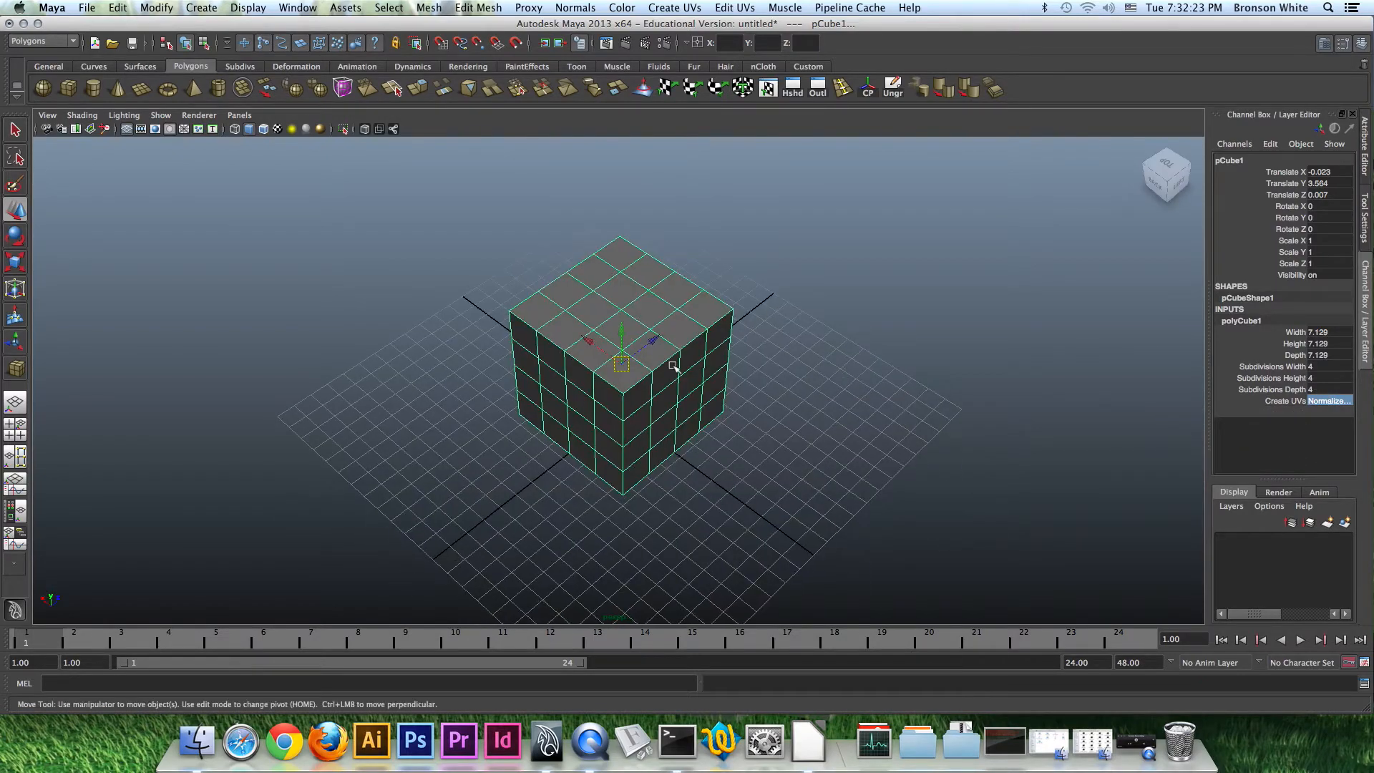
alt+drag(728, 452, 632, 434)
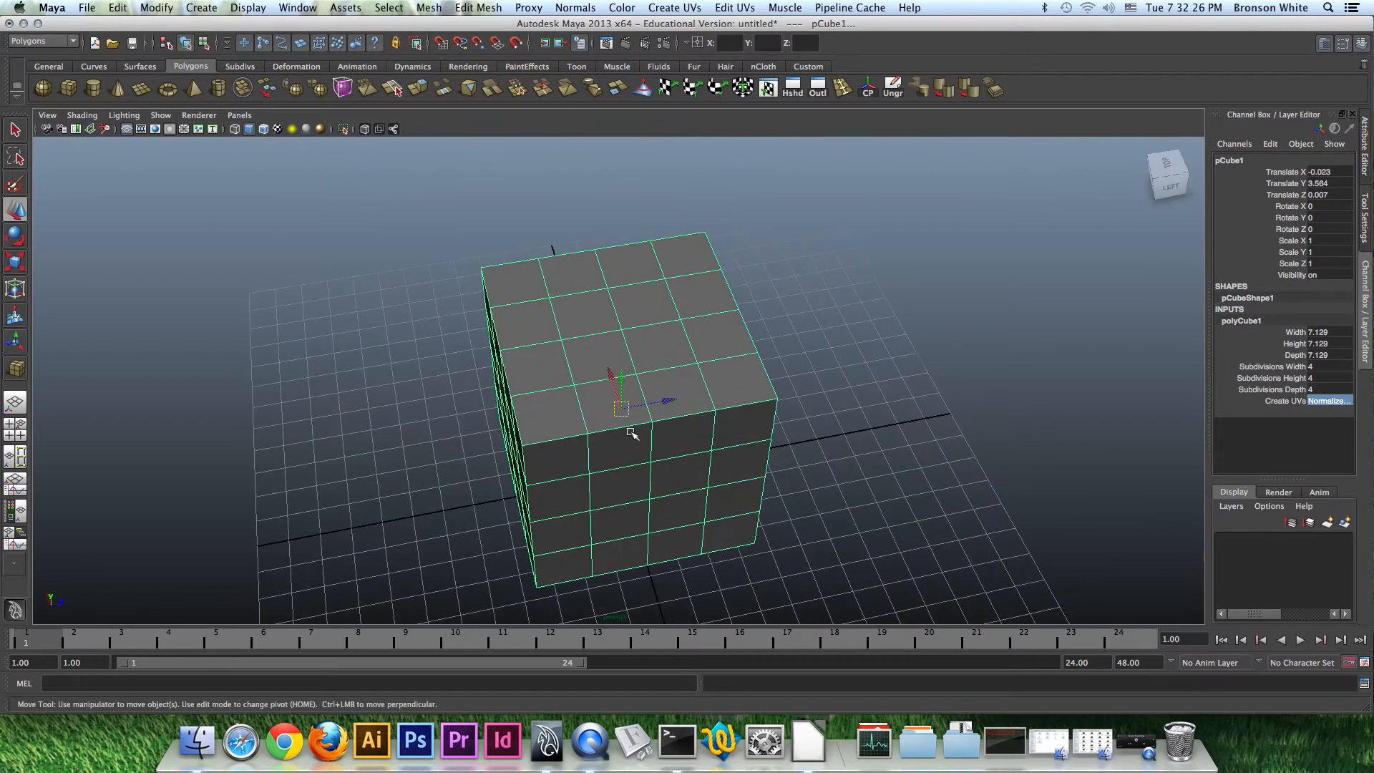
right_click(573, 397)
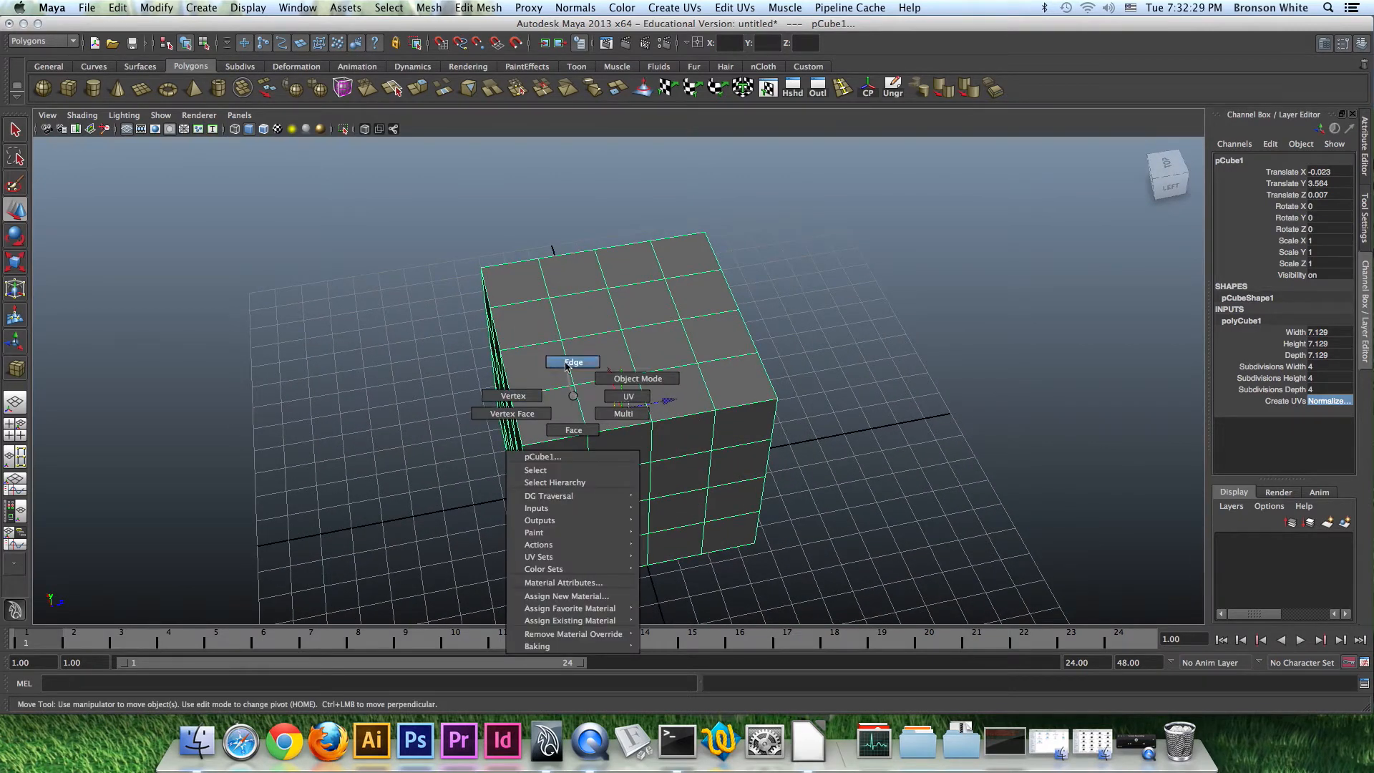
click(569, 363)
alt+drag(577, 386, 558, 377)
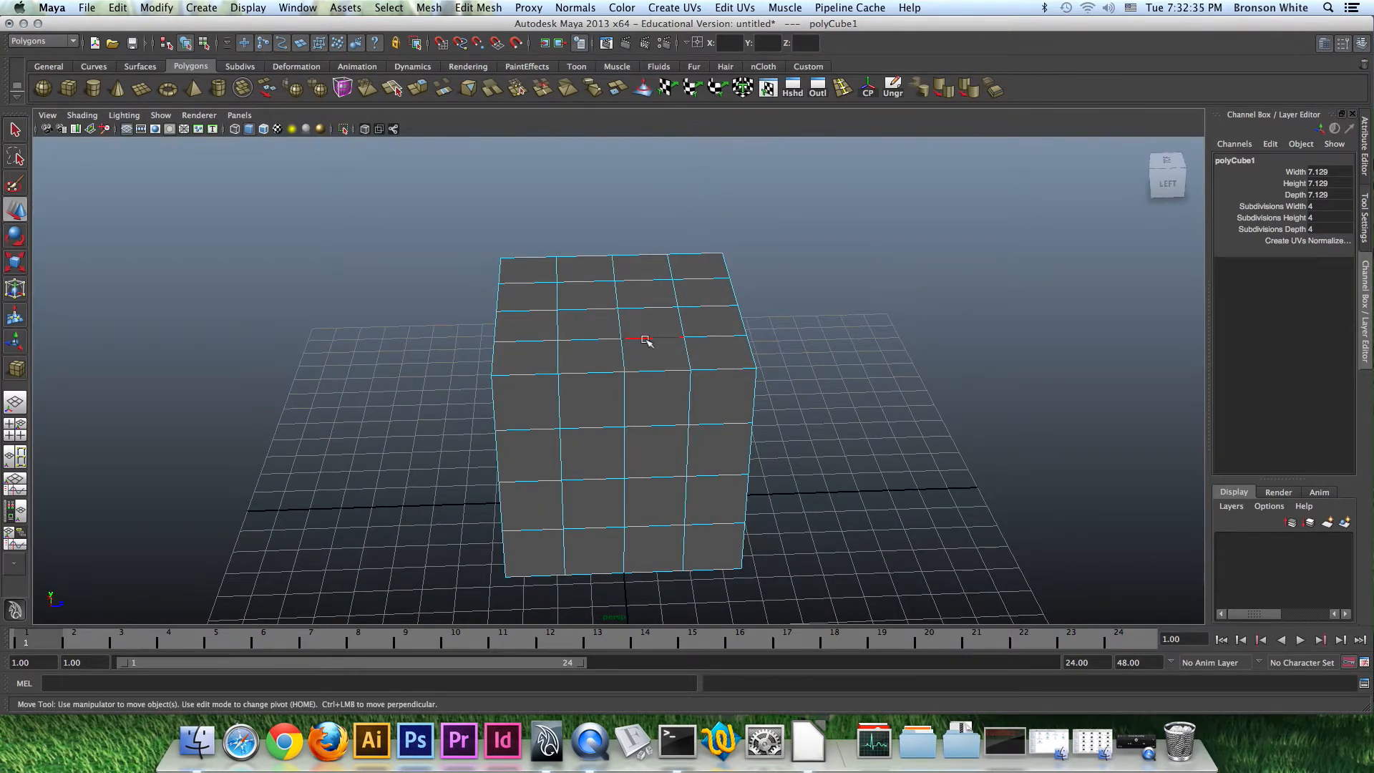
click(621, 350)
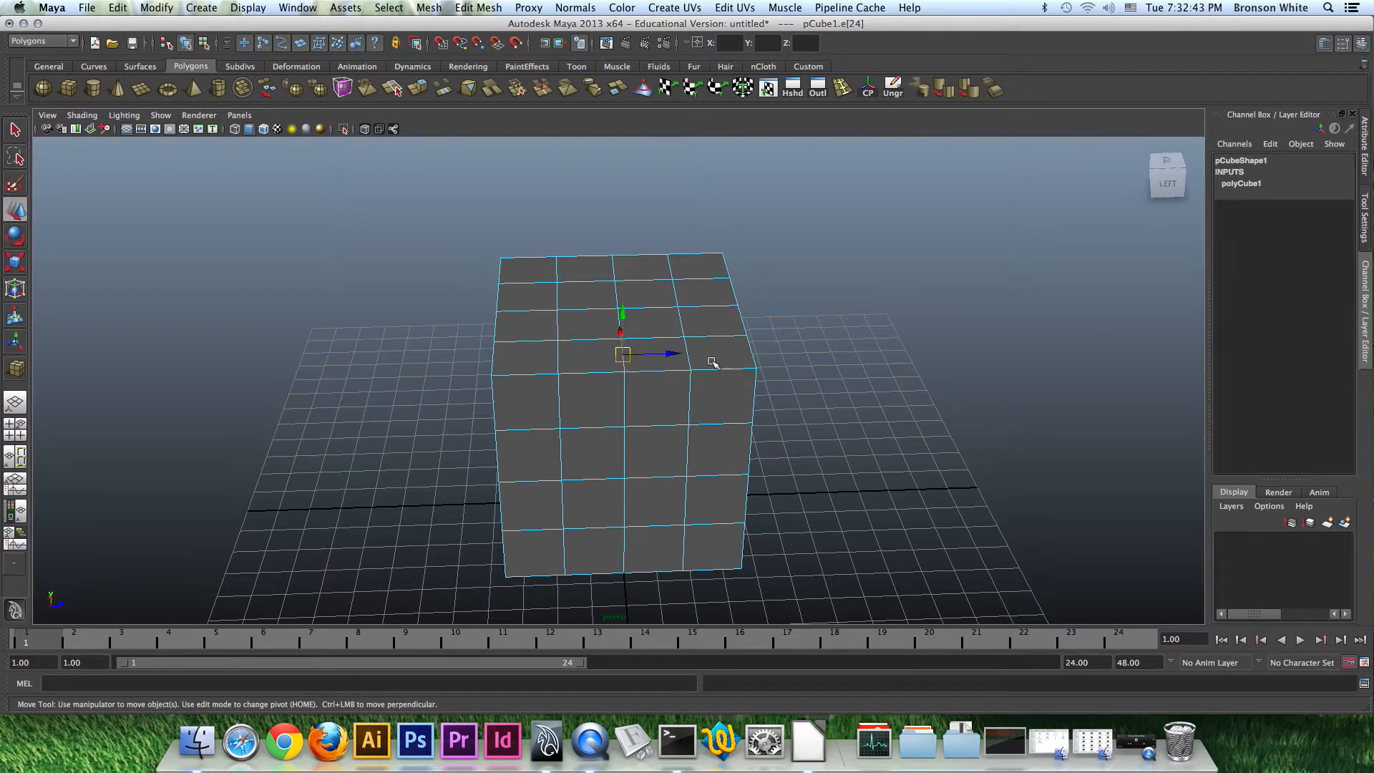
Clear the selection and select the vertical edge loop running around the middle of the cube
mouse_move(726, 365)
alt+mouse_down()
mouse_move(775, 387)
mouse_move(703, 376)
alt+mouse_up()
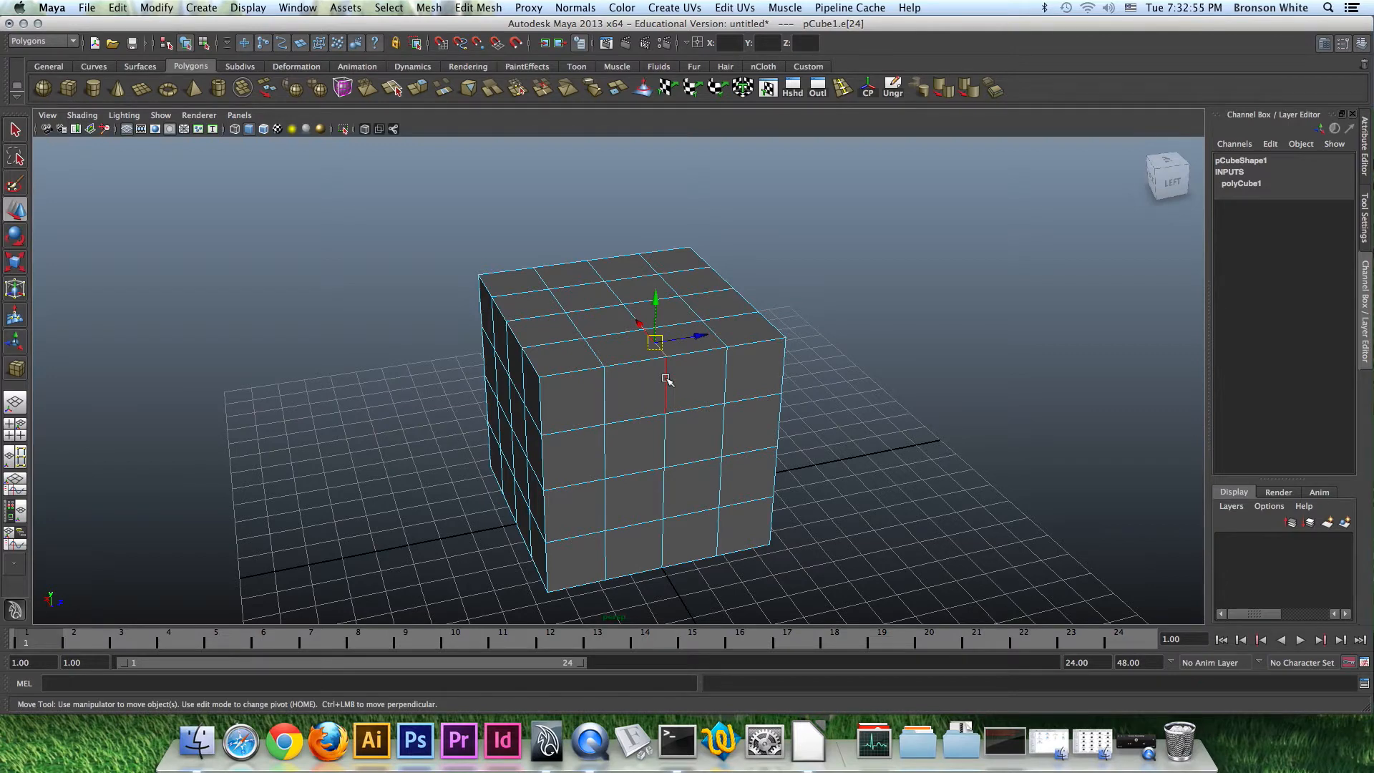
click(838, 364)
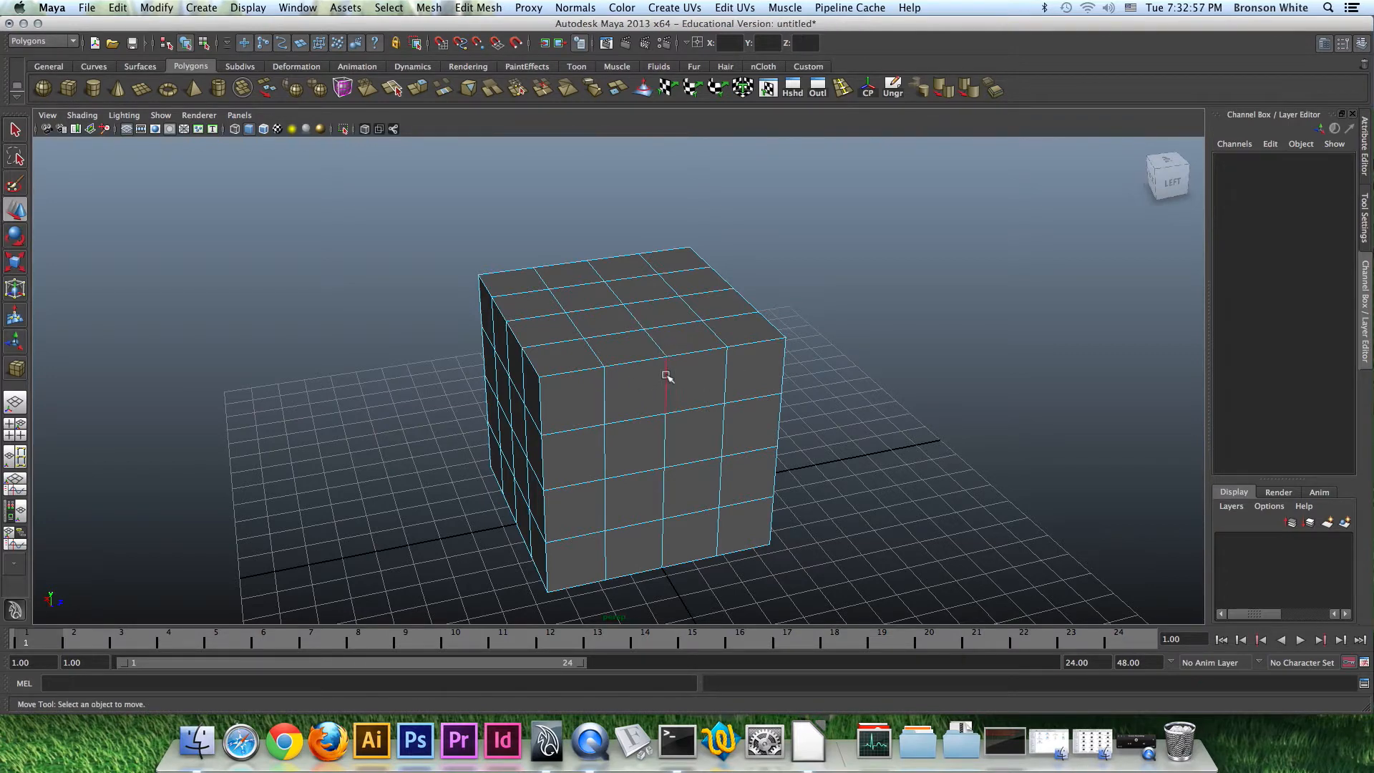
double_click(666, 376)
alt+drag(859, 409, 834, 423)
mouse_move(681, 398)
alt+mouse_down()
mouse_move(706, 407)
mouse_move(689, 374)
alt+mouse_up()
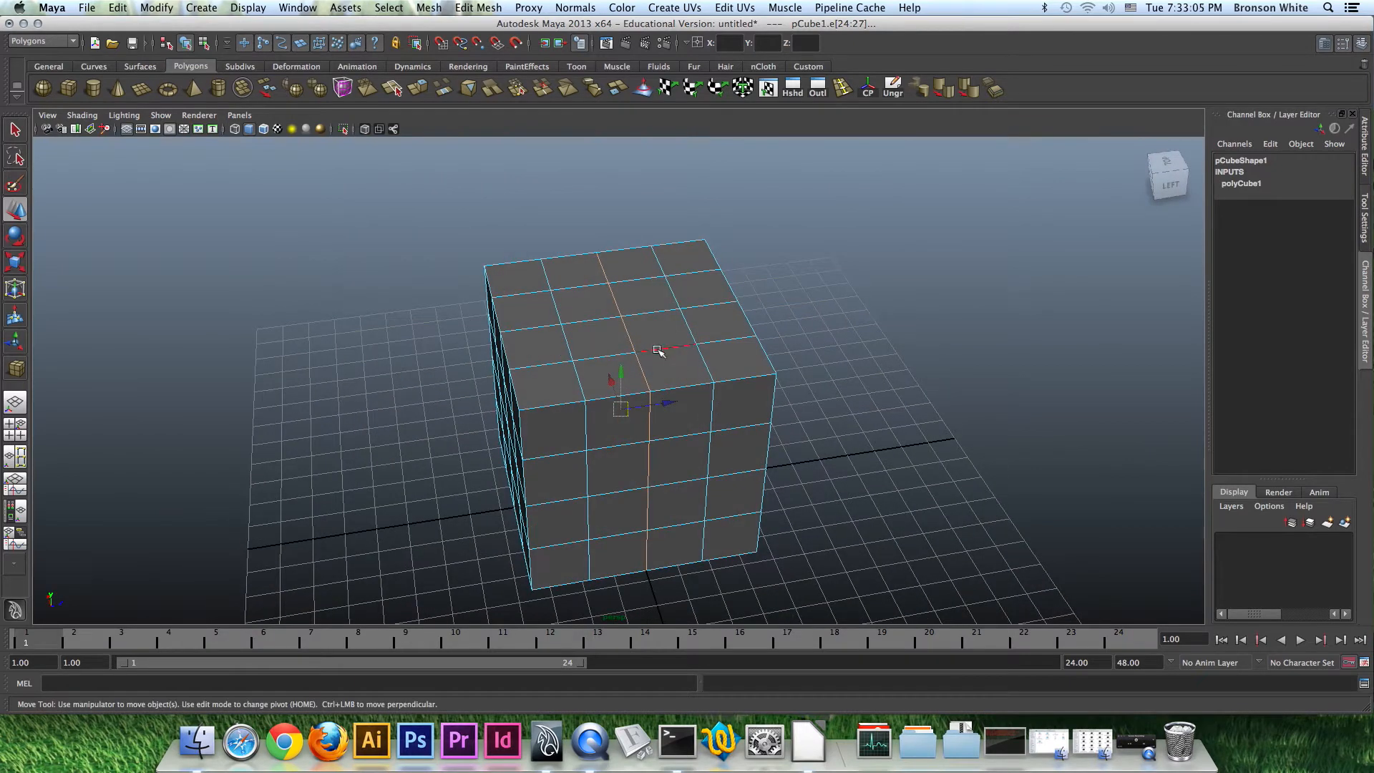
Select several other edge loops crossing the cube's top face in both directions, one after another
double_click(580, 379)
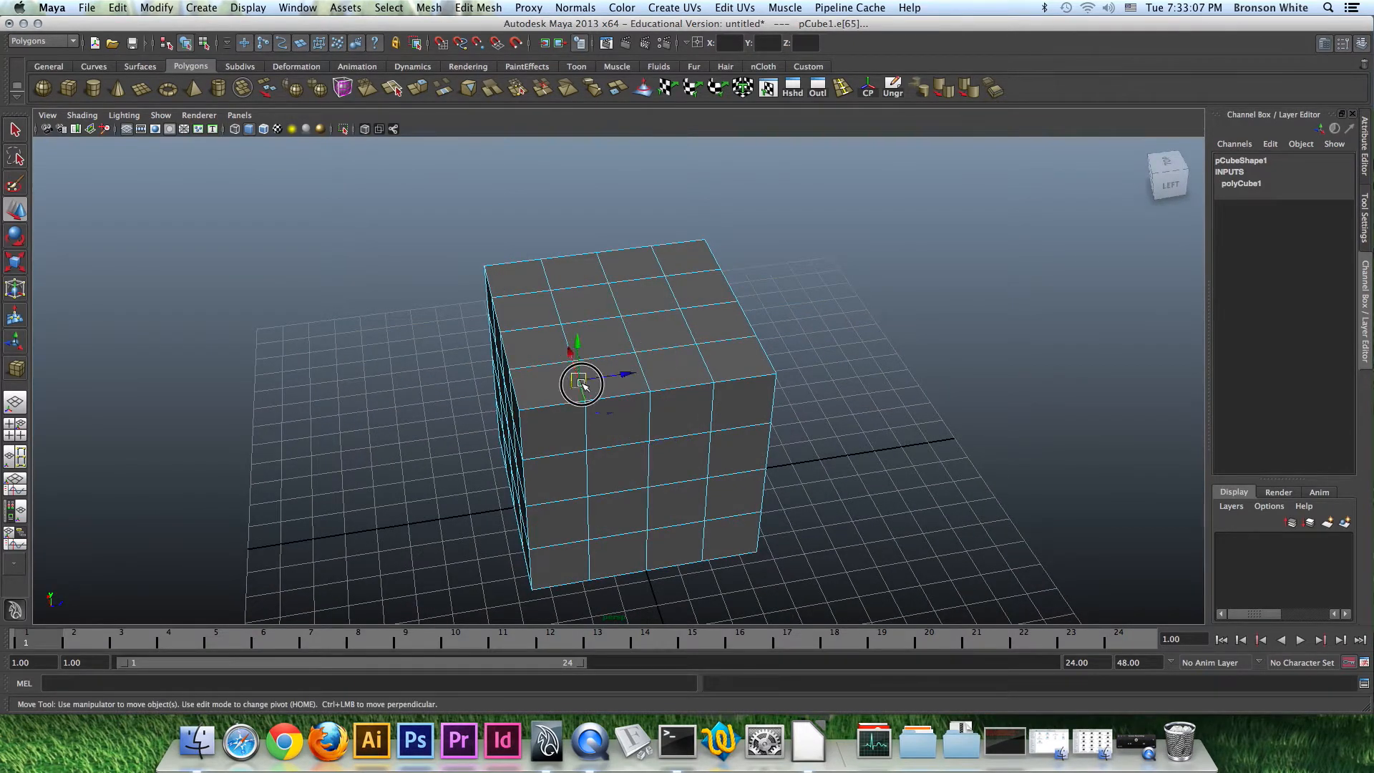
alt+drag(707, 390, 647, 336)
double_click(694, 381)
double_click(646, 318)
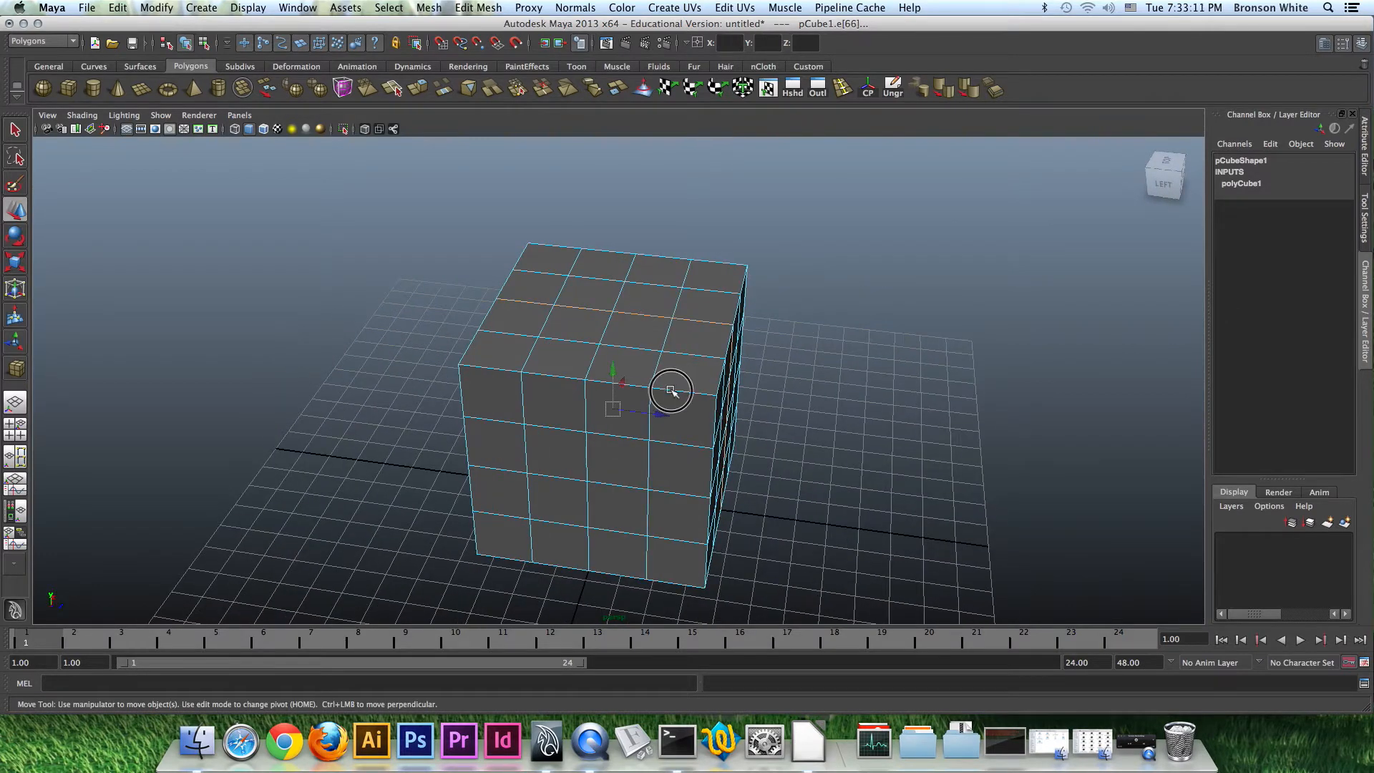
alt+drag(629, 390, 608, 386)
double_click(668, 299)
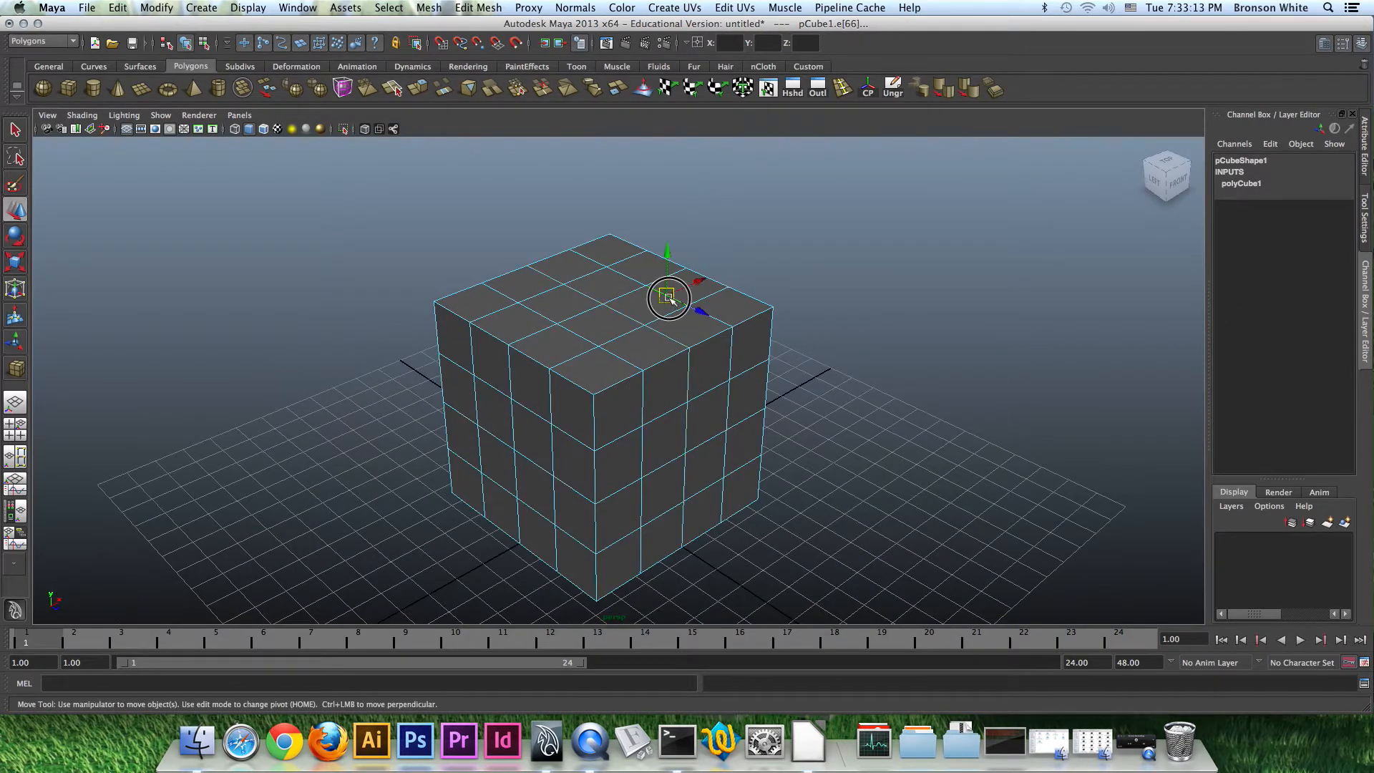
alt+drag(620, 362, 705, 355)
In the right side view, box-select all edges touching the cube's horizontal middle line
key(space)
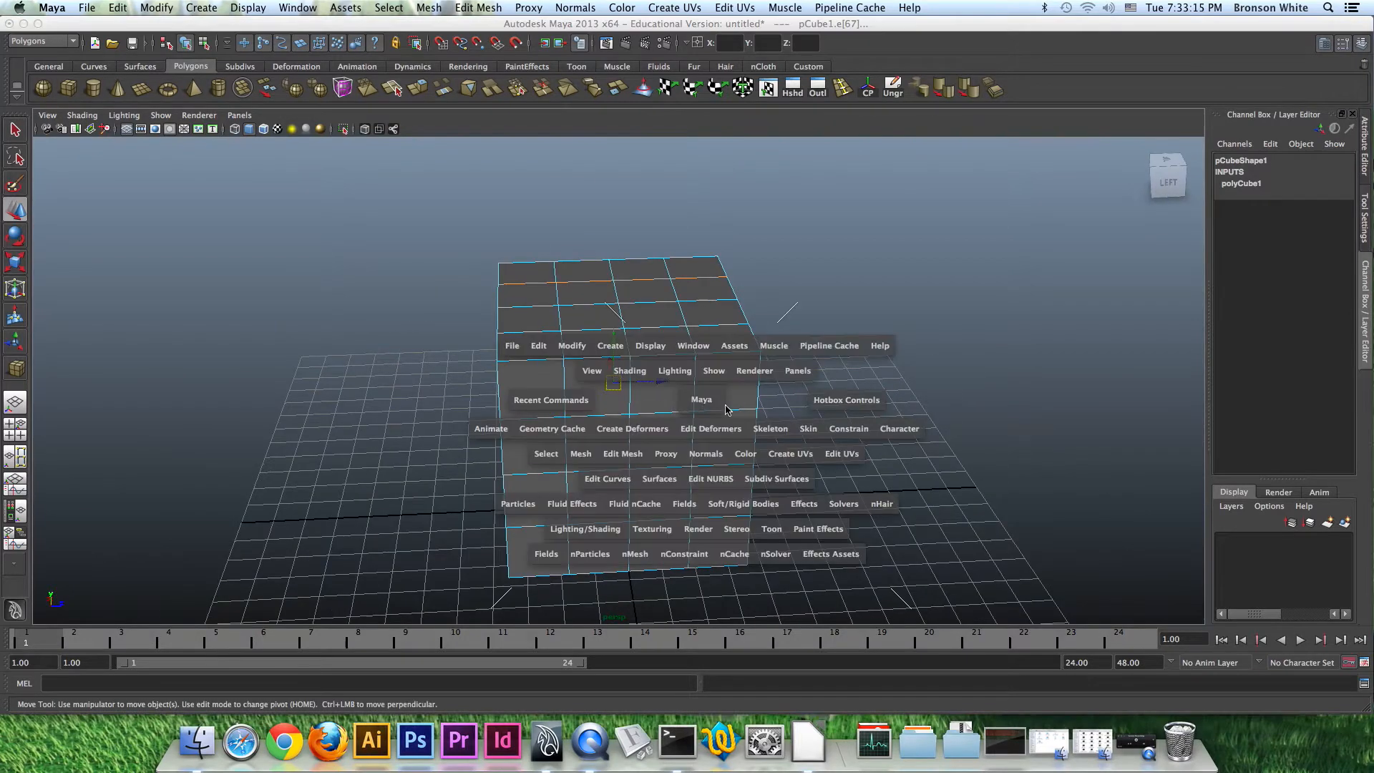
key(space)
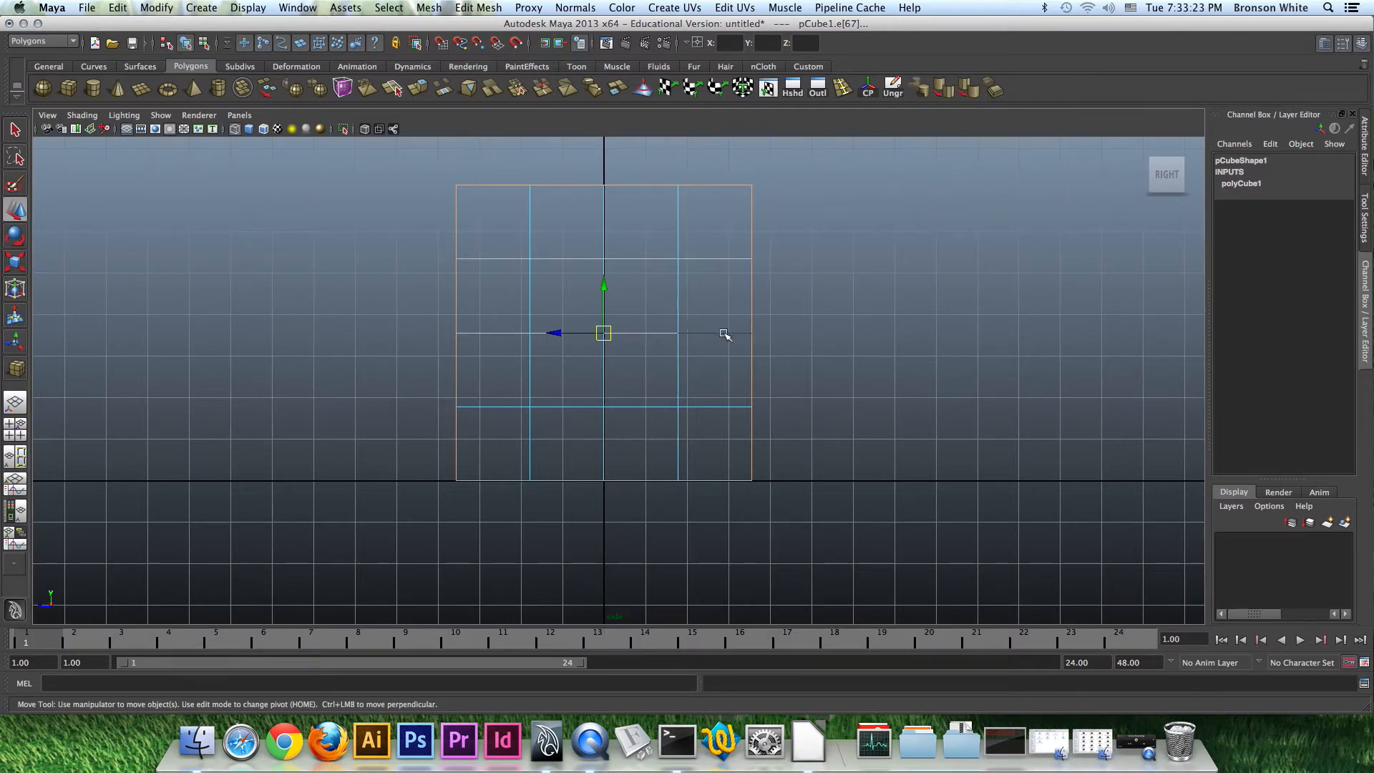
drag(777, 319, 385, 348)
In the perspective view, deselect the vertical edges above and below the middle, keeping only the horizontal middle loop selected
key(space)
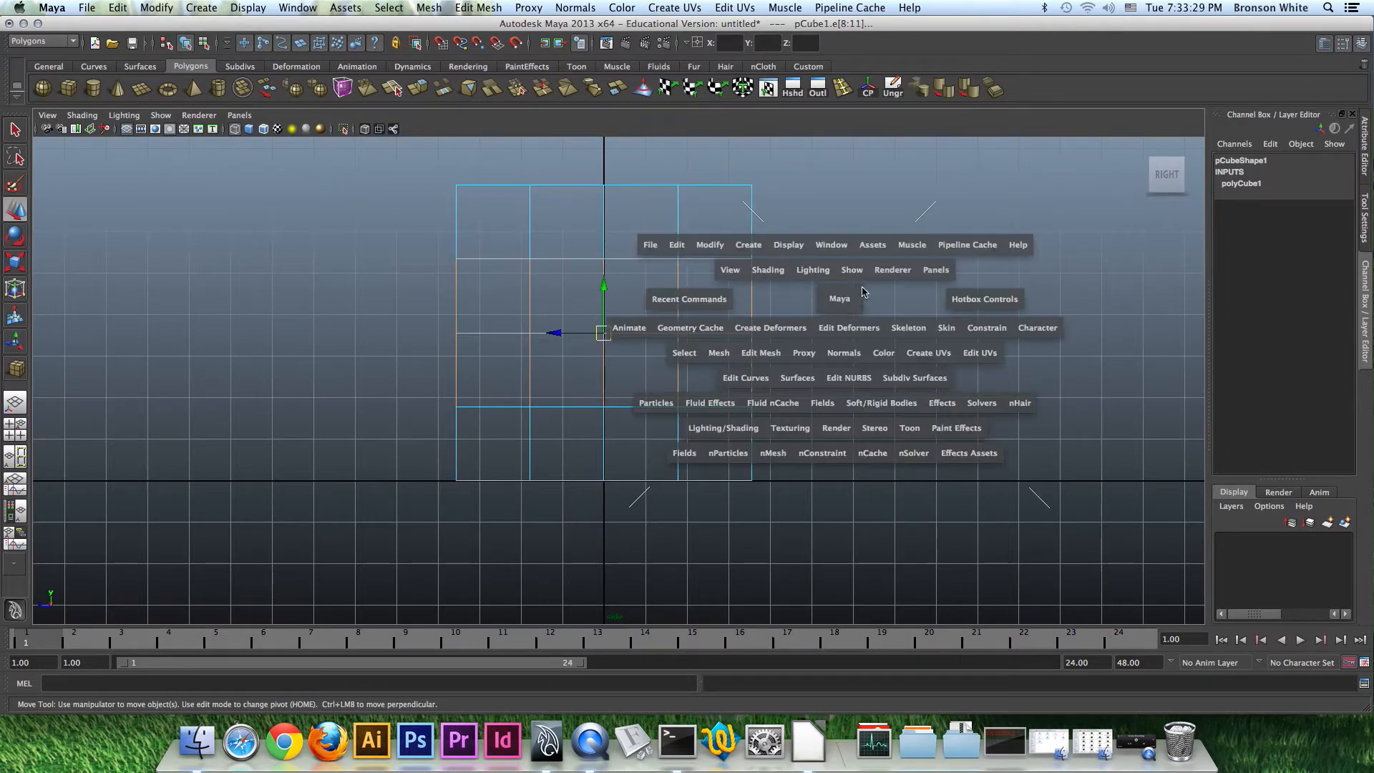
key(space)
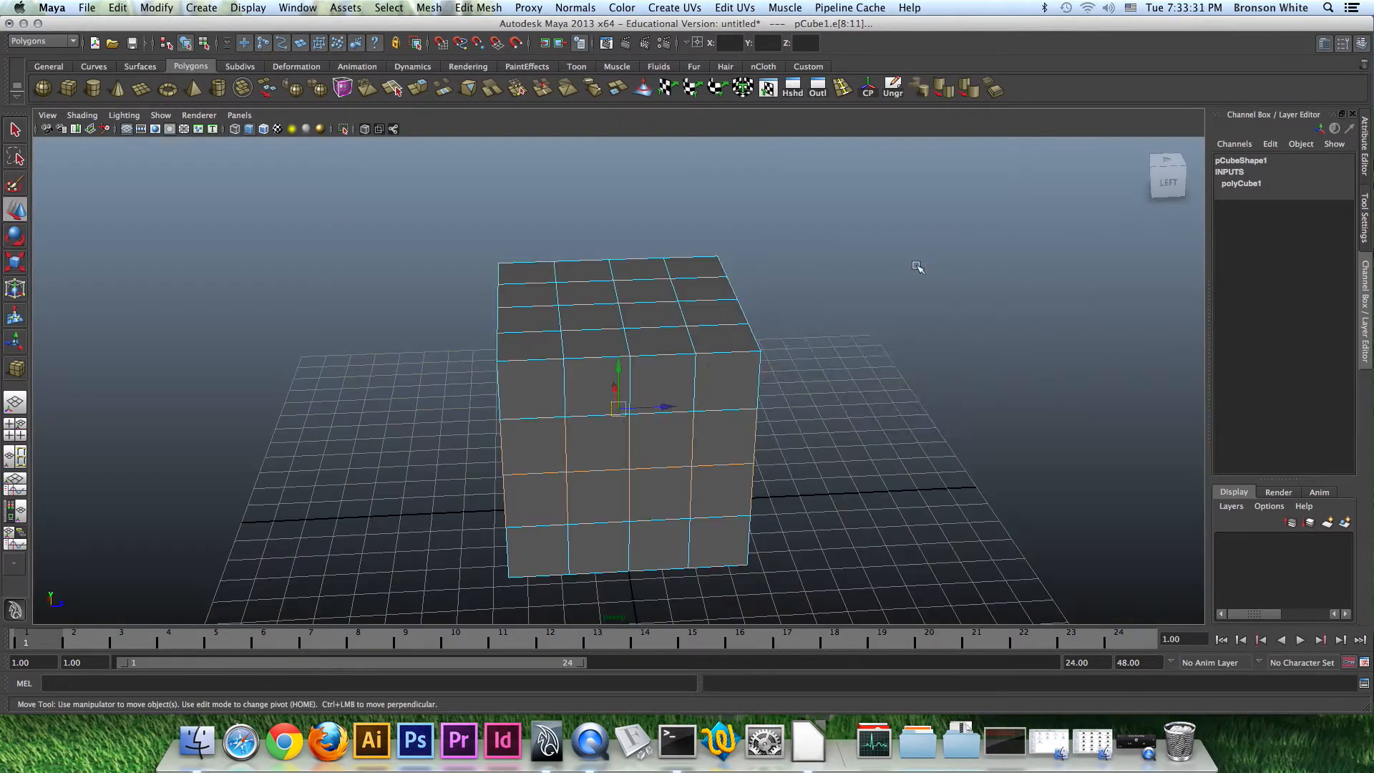
key(space)
key(space)
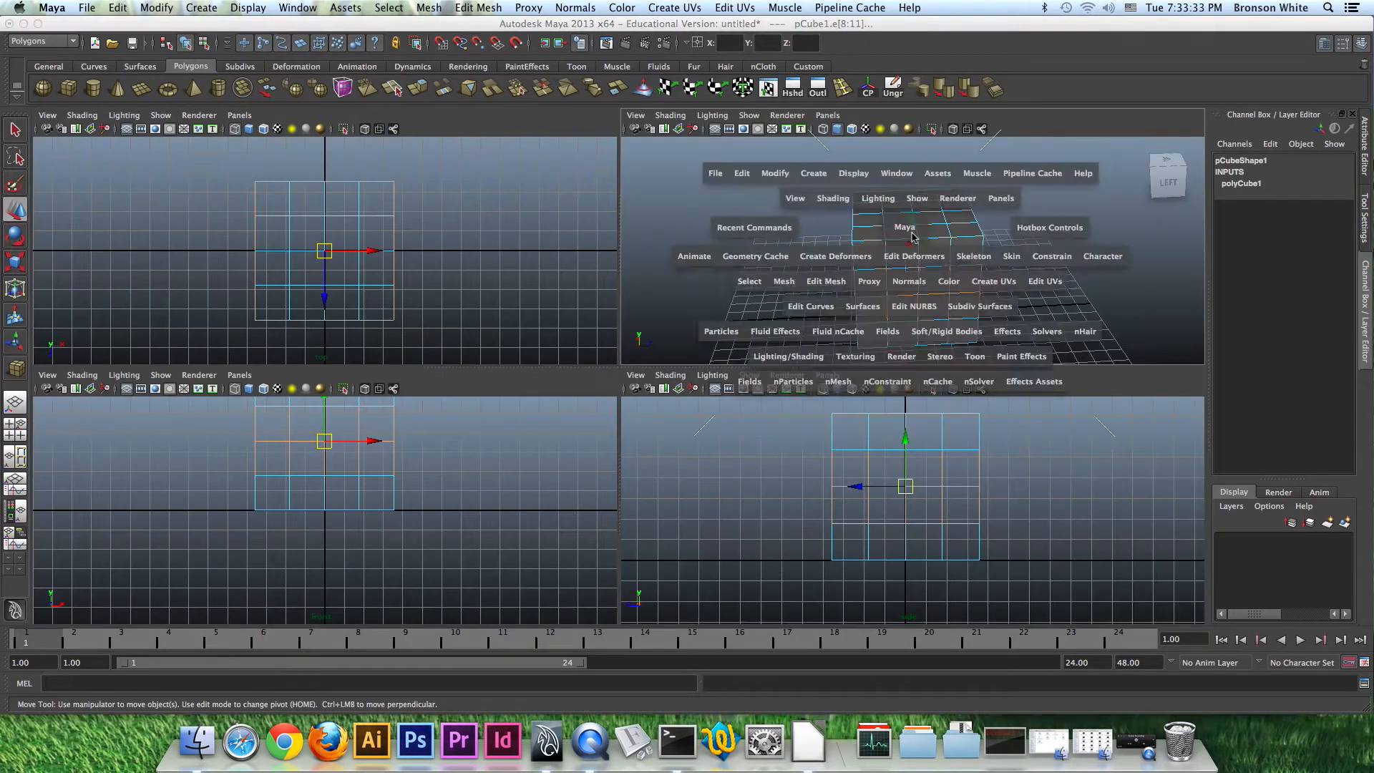
alt+drag(858, 291, 486, 276)
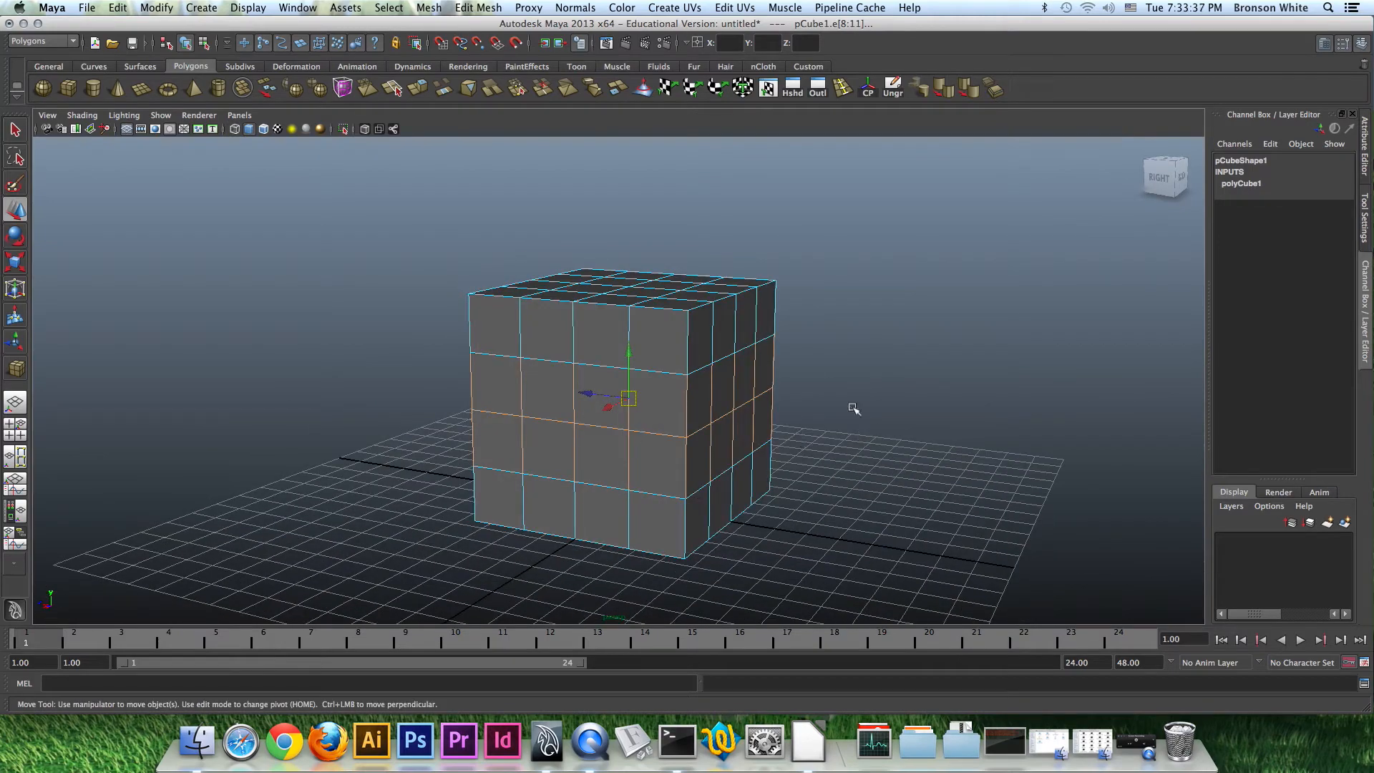
alt+drag(902, 427, 820, 387)
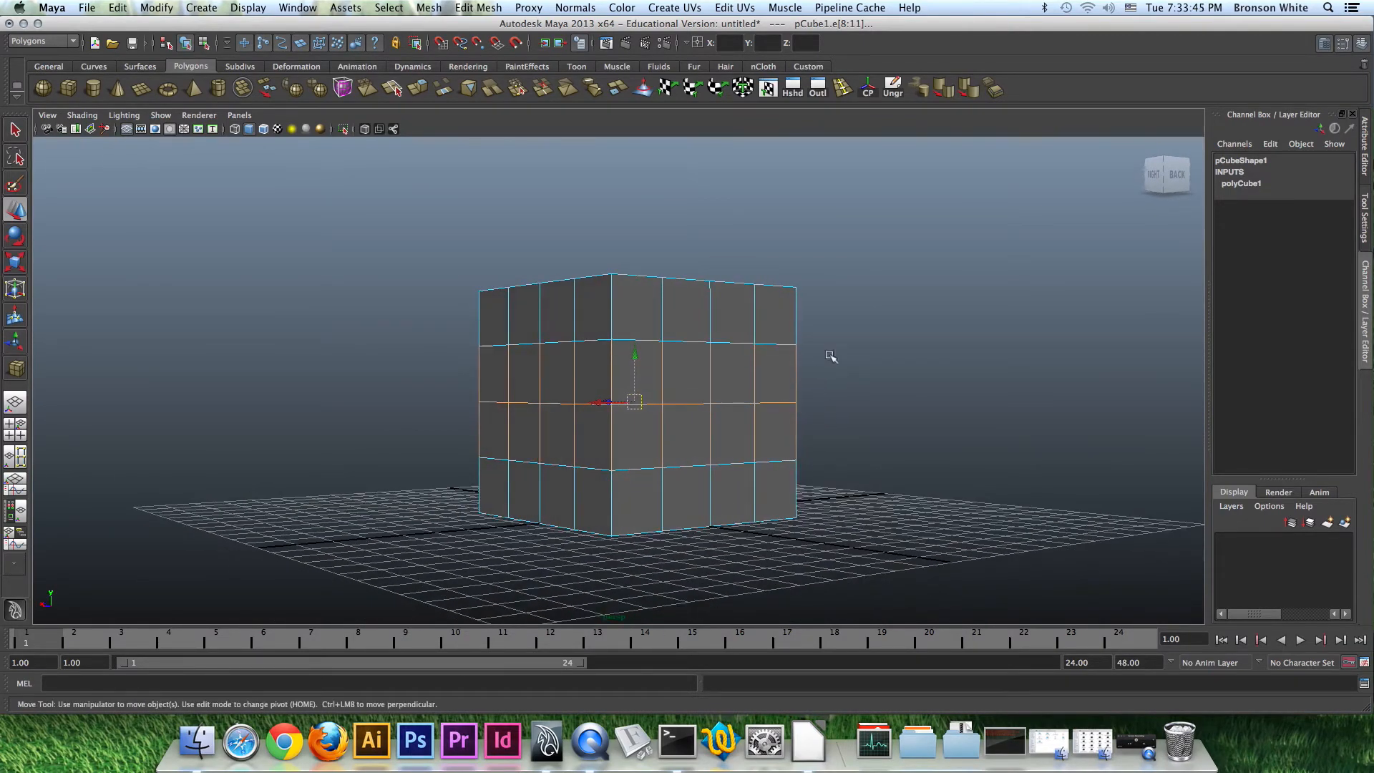
ctrl+drag(944, 237, 217, 358)
ctrl+drag(867, 437, 217, 637)
alt+drag(994, 455, 685, 485)
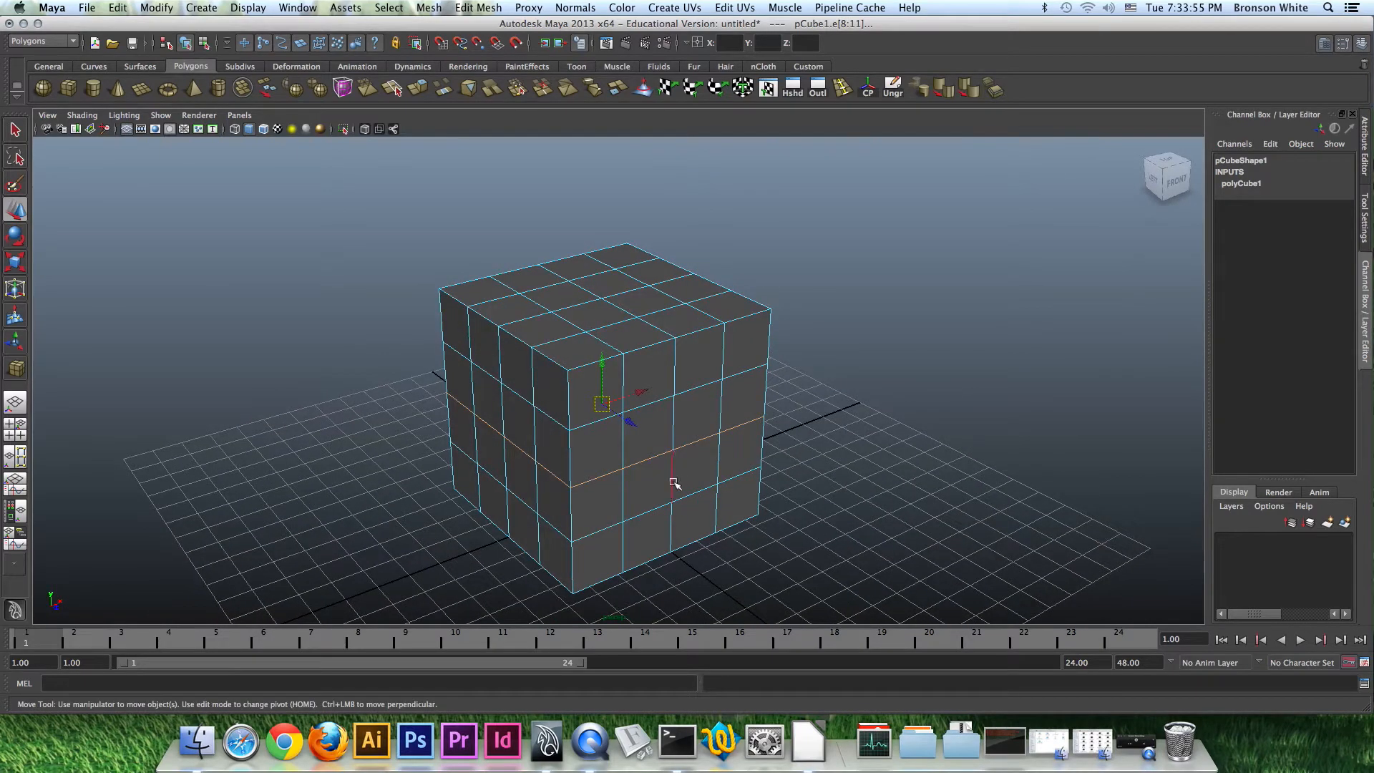
Change the cube to vertex selection and select its horizontal middle row of vertices
right_drag(660, 483, 617, 483)
alt+drag(614, 489, 561, 454)
drag(763, 377, 352, 420)
alt+drag(673, 494, 814, 496)
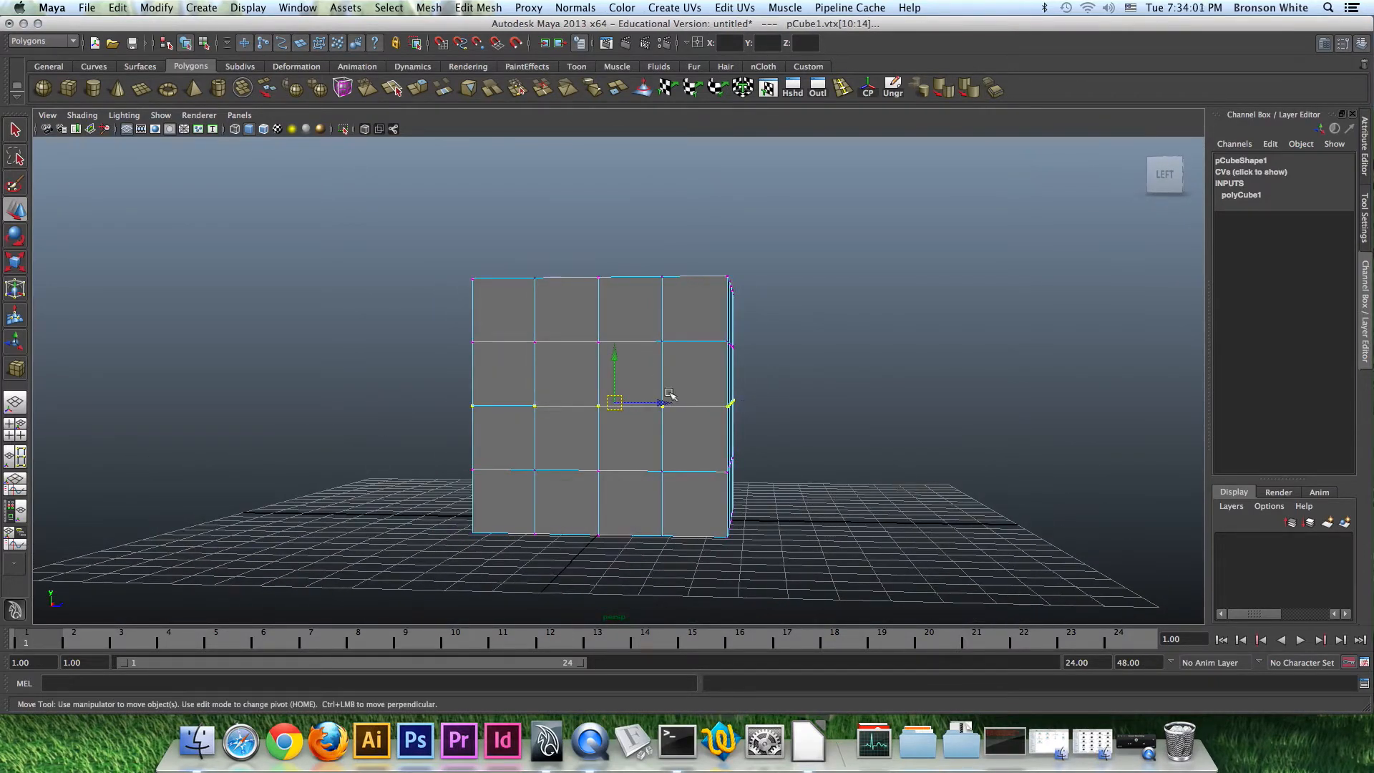
In face selection, select the central faces of the cube's right side, grow the selection to the whole side and delete it
alt+drag(809, 422, 712, 443)
right_click(710, 443)
right_drag(711, 443, 702, 398)
click(719, 427)
alt+drag(685, 448, 653, 447)
click(651, 441)
right_drag(676, 441, 680, 442)
click(686, 407)
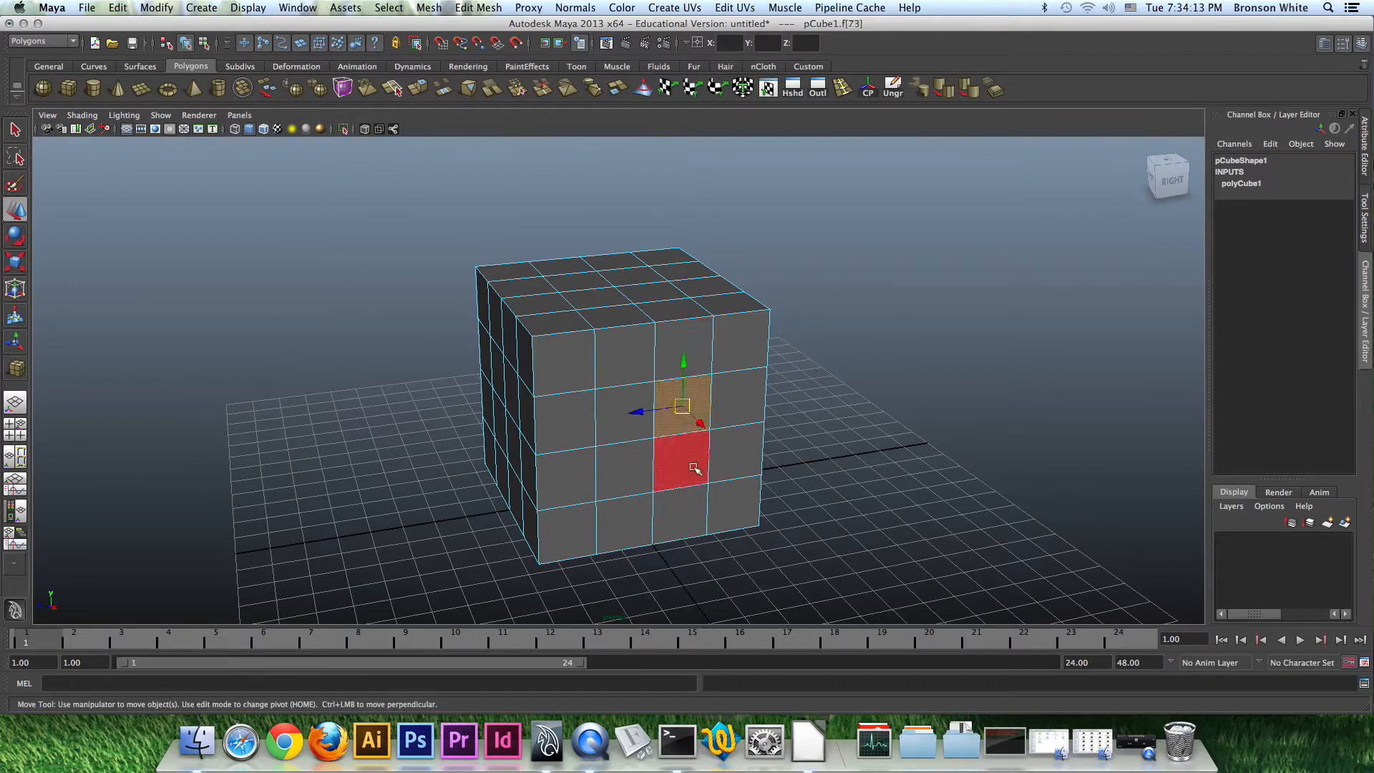
shift+click(688, 461)
shift+click(638, 463)
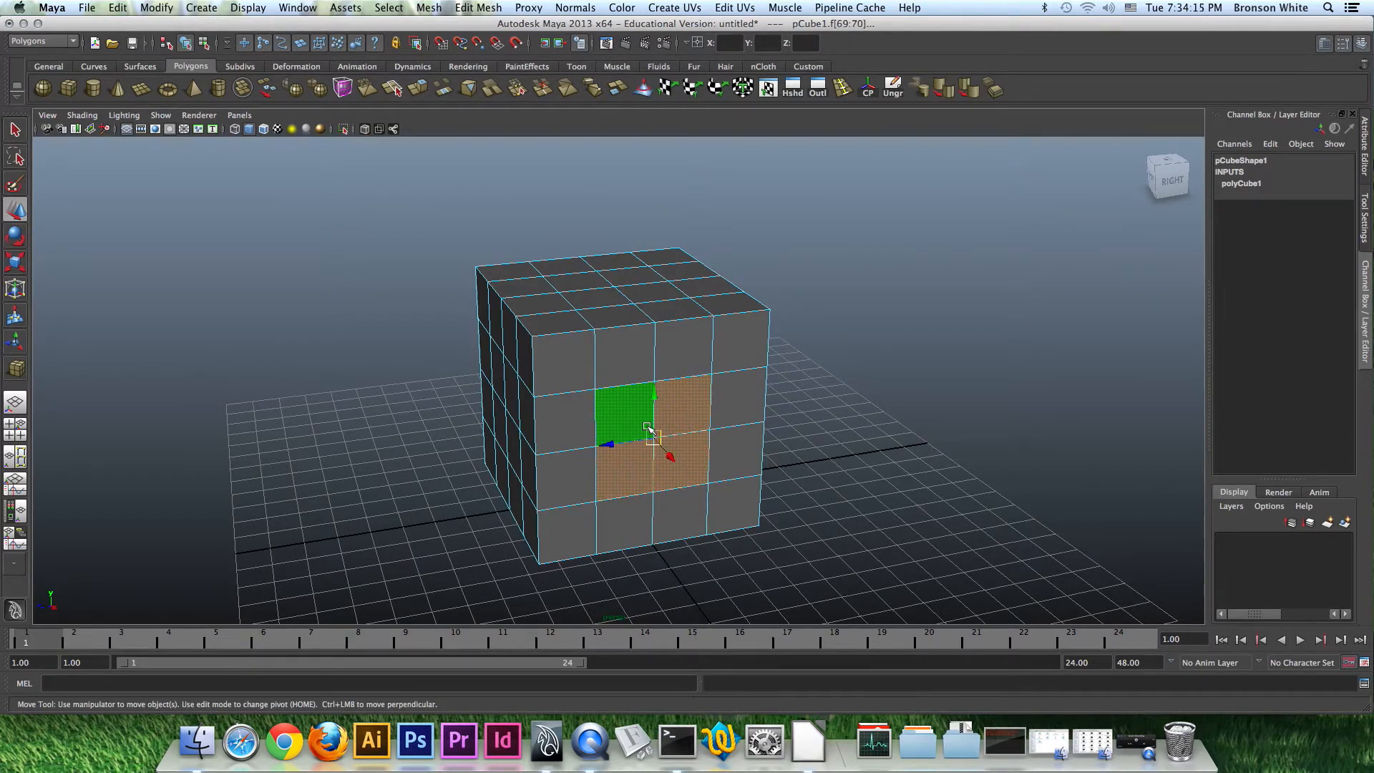
key(shift+period)
key(Delete)
Select the border edge loop of the cube's open side and extrude it outward with a local Y translation of -2.396
alt+drag(641, 428, 765, 374)
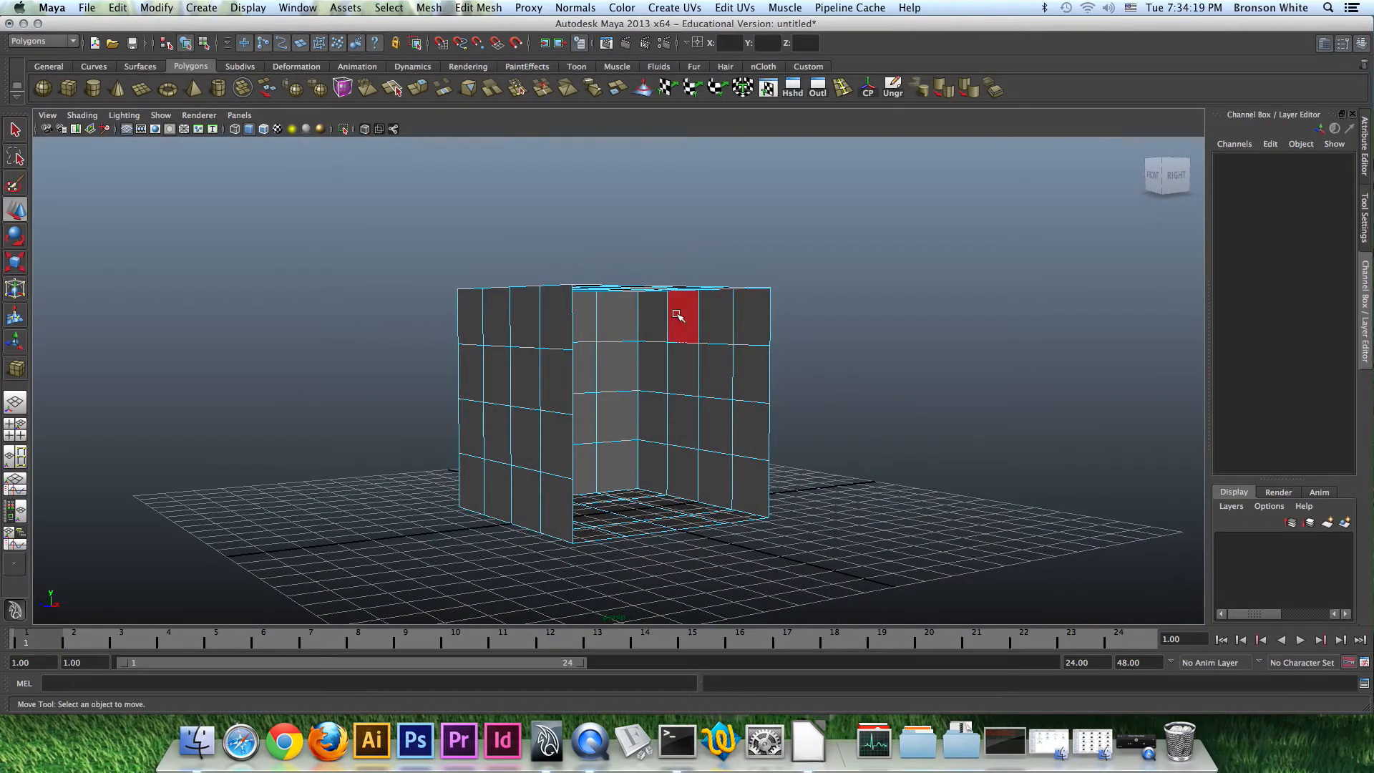
alt+drag(651, 469, 509, 510)
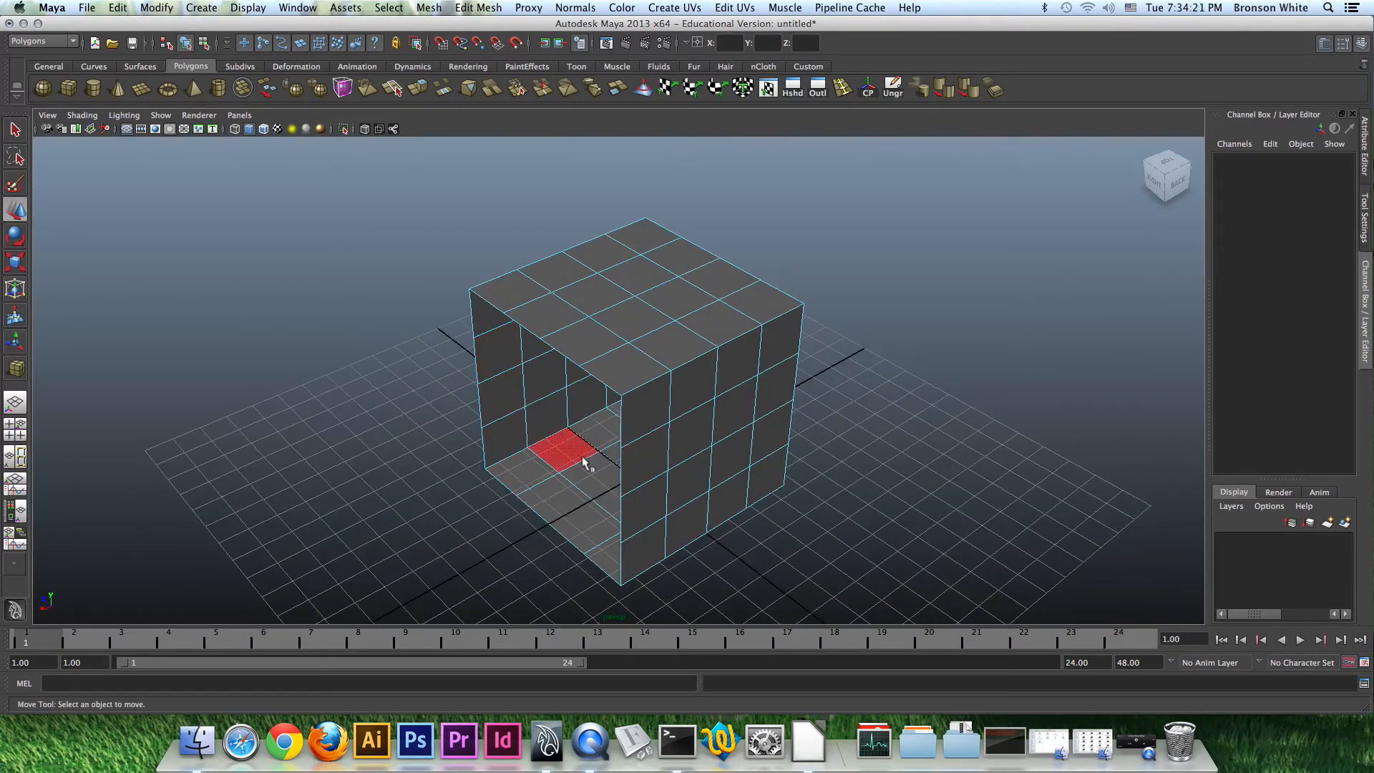
alt+drag(565, 457, 699, 454)
alt+drag(736, 399, 770, 379)
right_drag(760, 299, 759, 310)
click(761, 312)
alt+drag(761, 318, 662, 342)
double_click(714, 318)
alt+drag(765, 415, 707, 381)
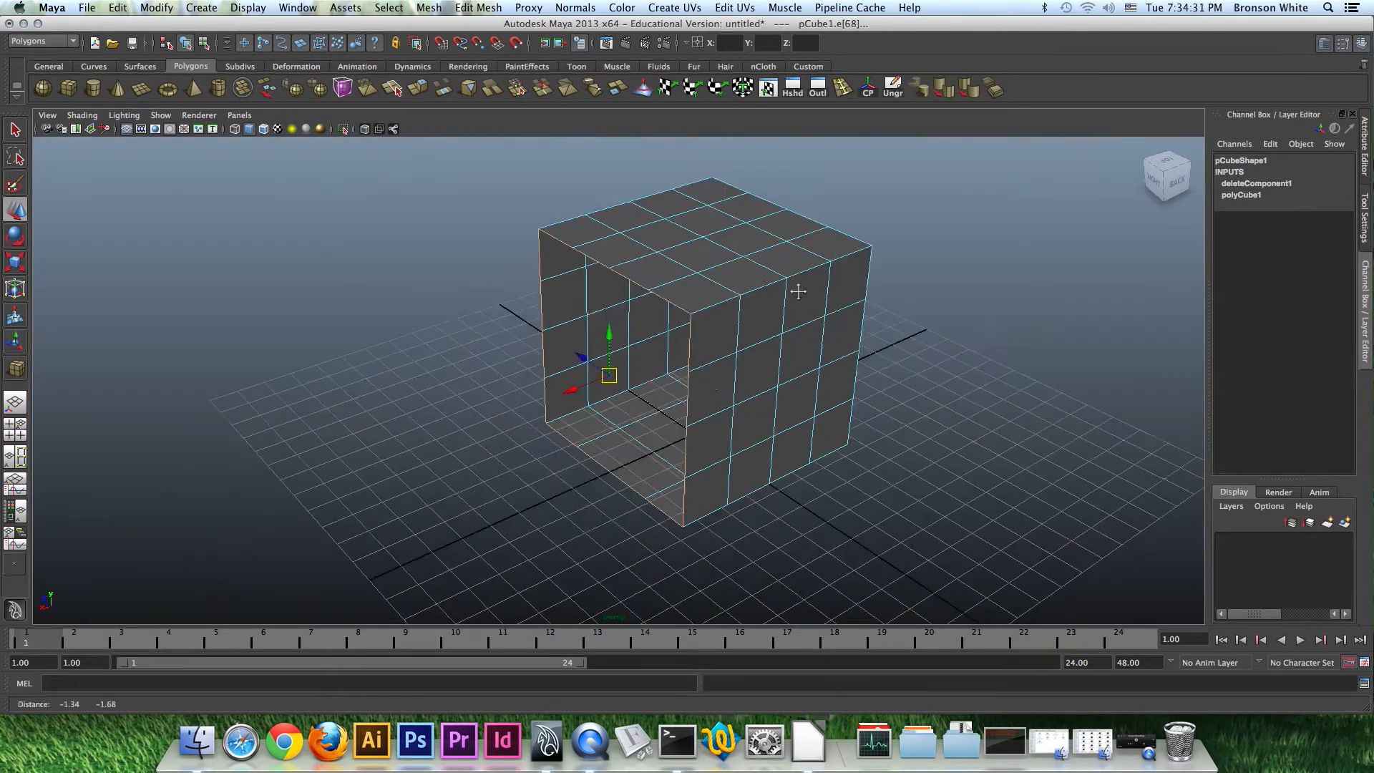
click(415, 90)
drag(578, 390, 632, 432)
Try scaling the extruded border edges to a local scale of 2.717, and undo the scaling
click(537, 405)
alt+middle_drag(632, 431, 650, 353)
alt+drag(651, 353, 627, 374)
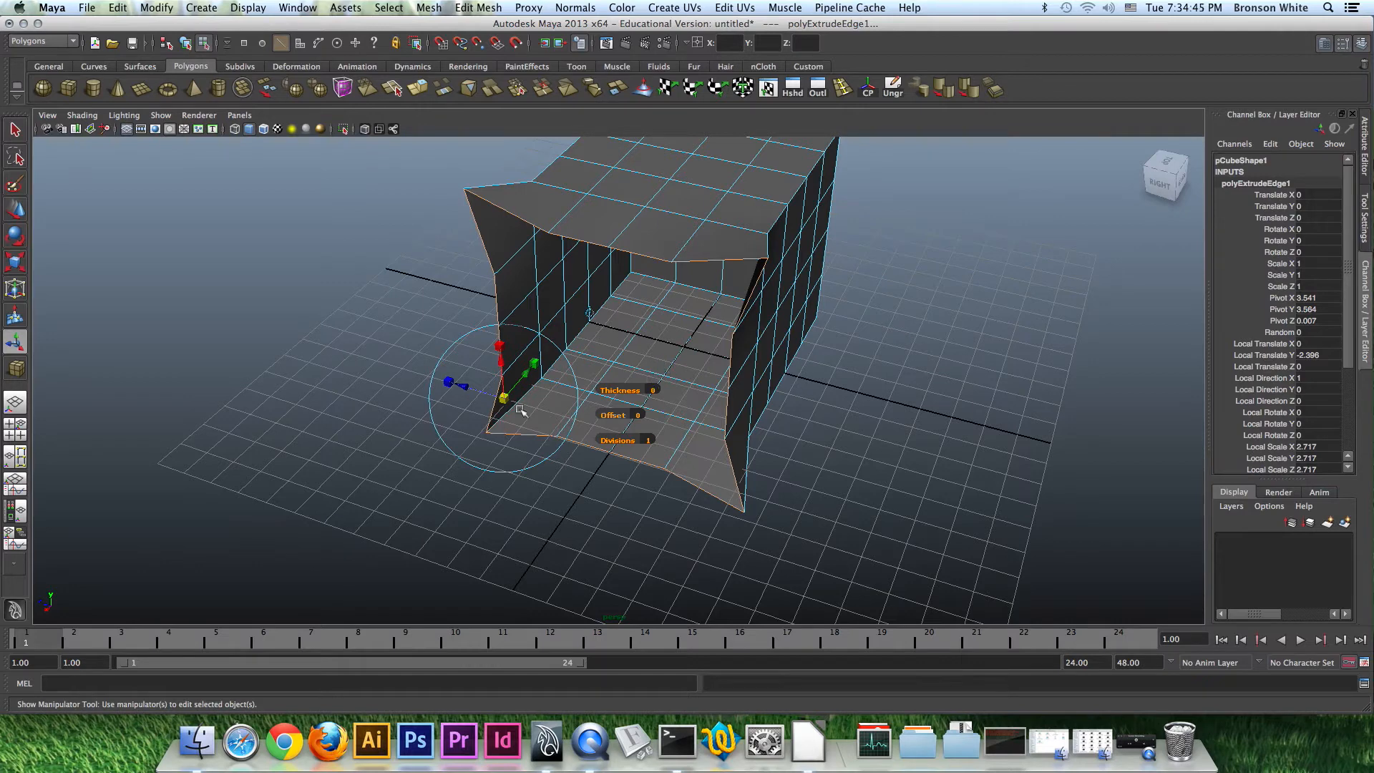
key(ctrl+z)
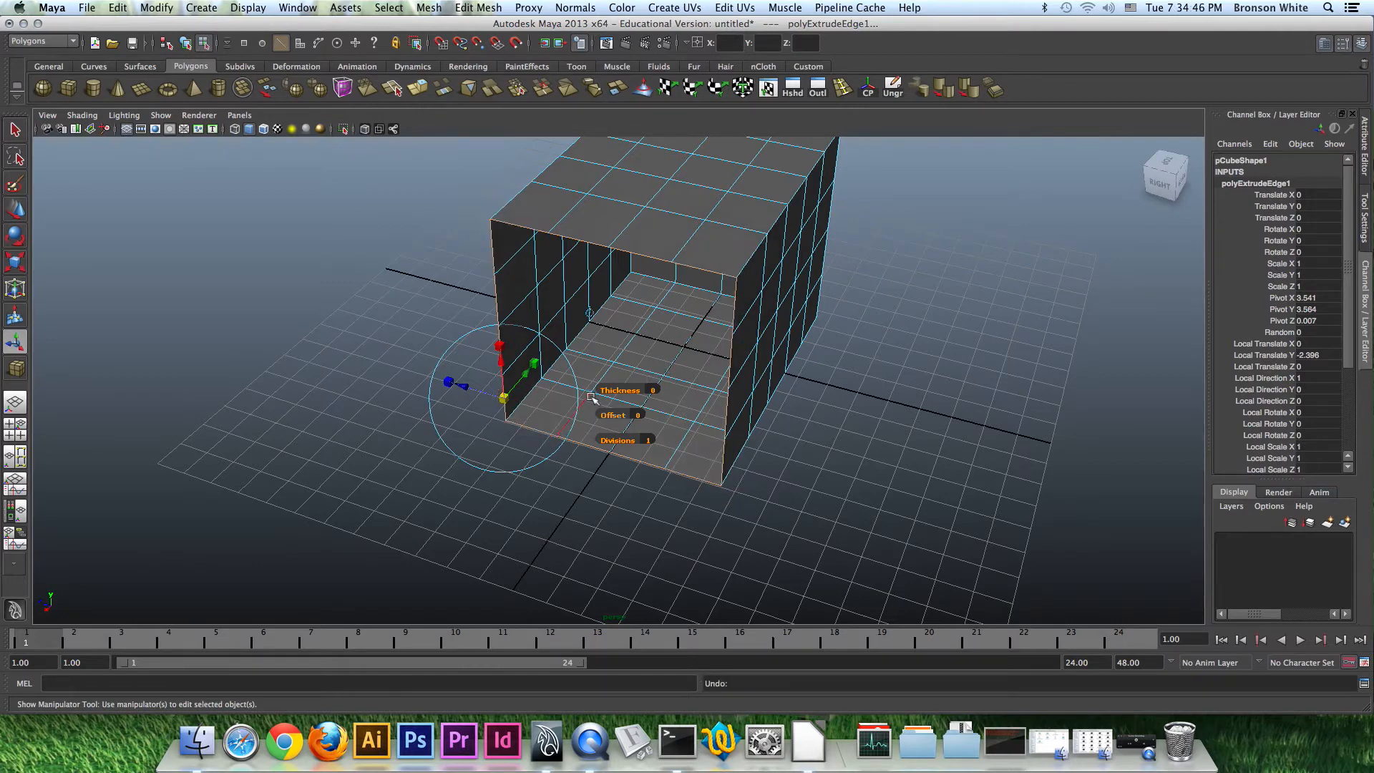
Use the extrusion's global manipulator to flare the border edges outward with a uniform scale of 1.617
click(591, 313)
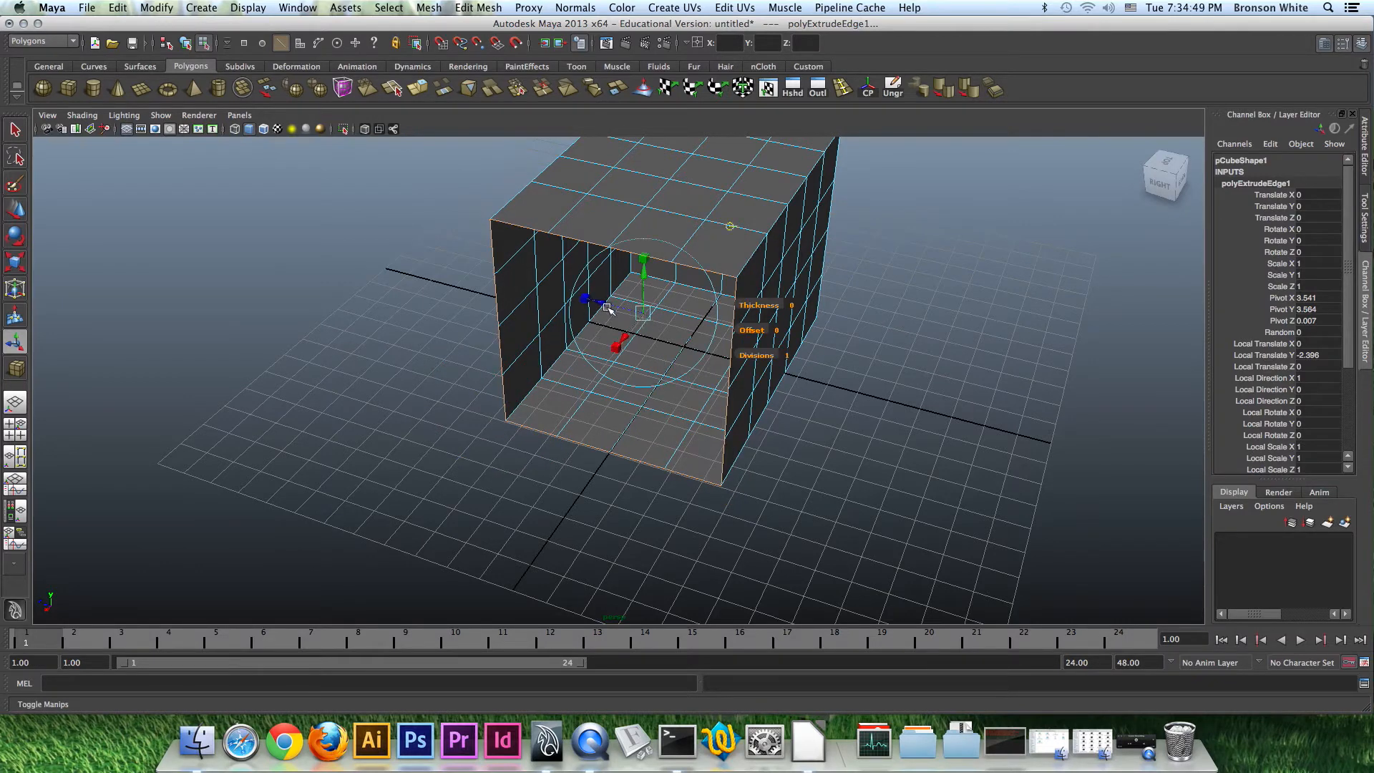
click(586, 300)
drag(644, 314, 705, 371)
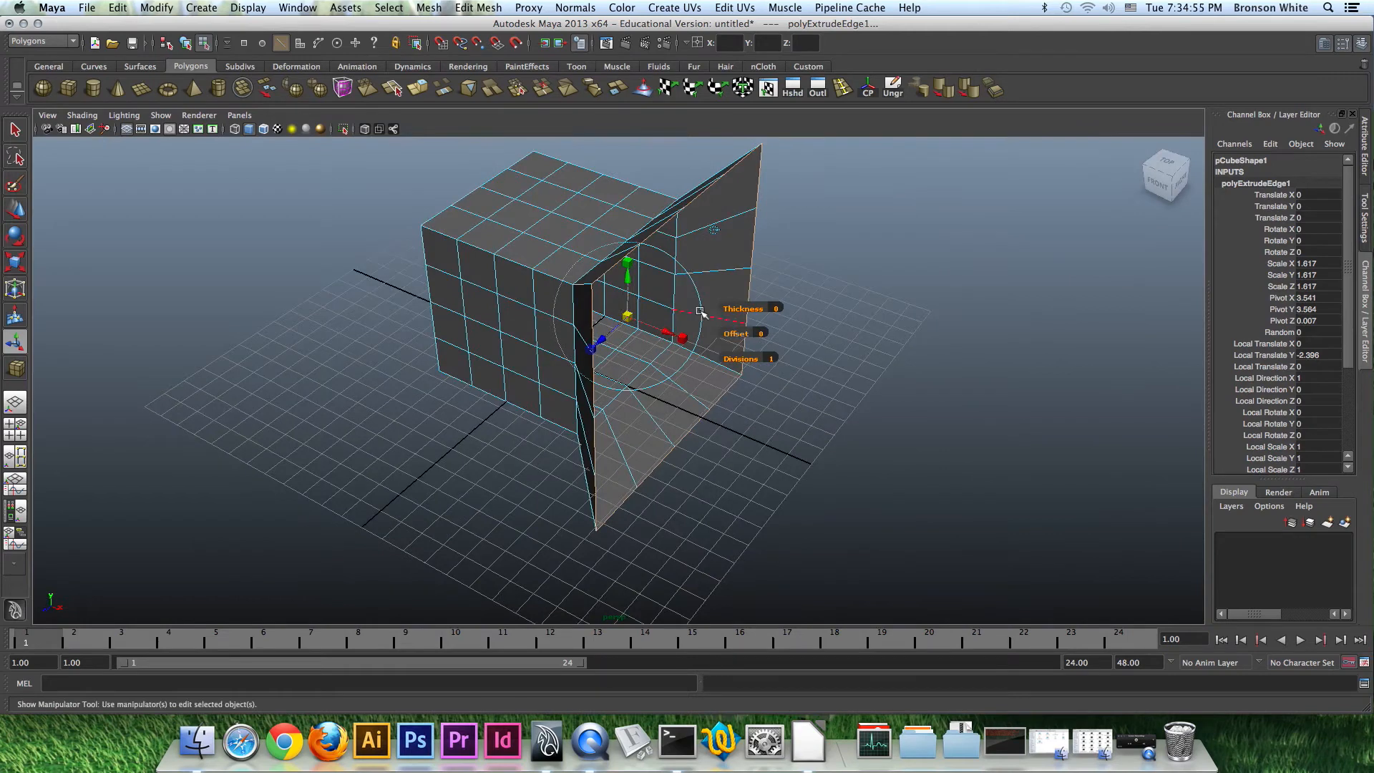
shift+right_click(712, 229)
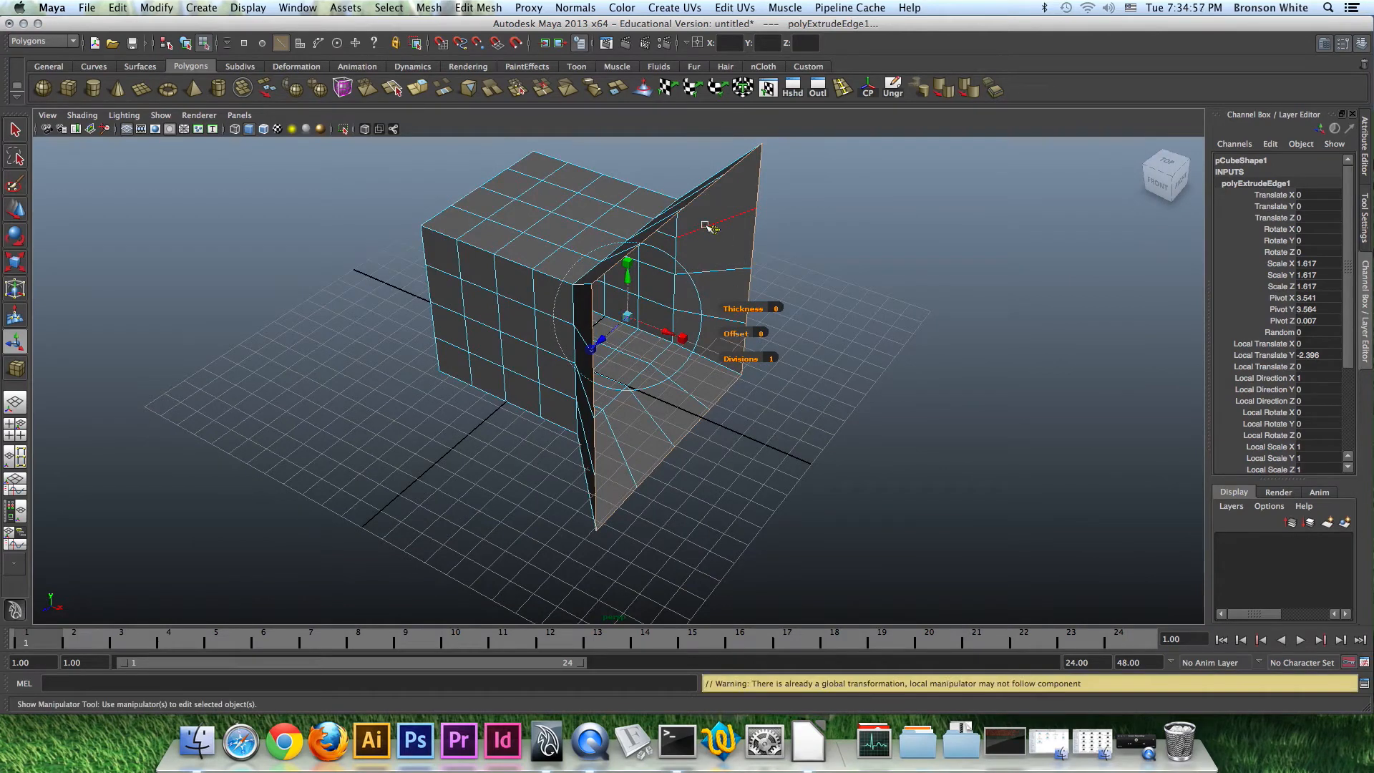
In edge selection, select the row of interior edges running across the cube's top, nearest the open side
right_drag(689, 204, 702, 198)
alt+drag(622, 281, 577, 253)
right_click(569, 255)
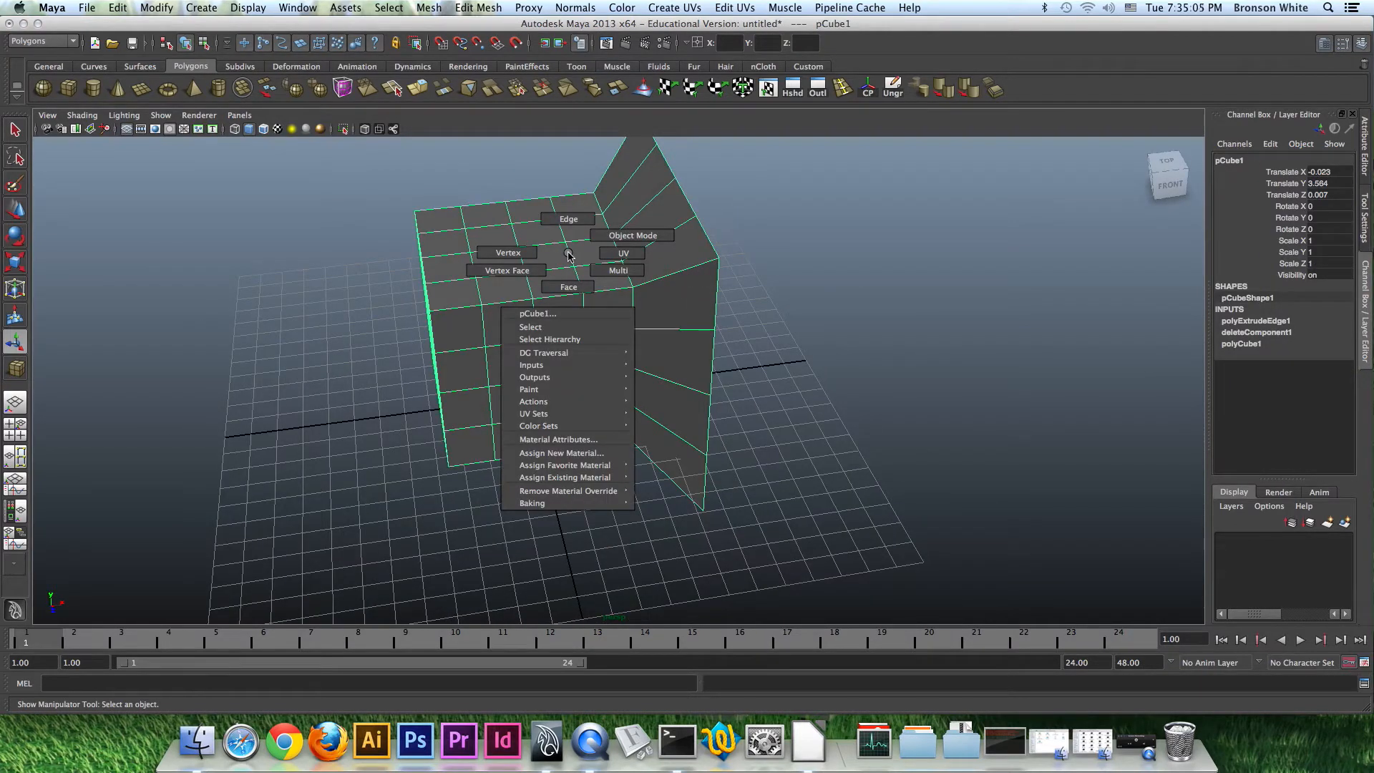
click(570, 233)
click(579, 279)
mouse_move(589, 282)
alt+mouse_down()
mouse_move(567, 281)
mouse_move(576, 299)
mouse_move(561, 319)
mouse_move(497, 298)
mouse_move(691, 296)
mouse_move(551, 304)
mouse_move(583, 299)
alt+mouse_up()
click(583, 197)
click(581, 283)
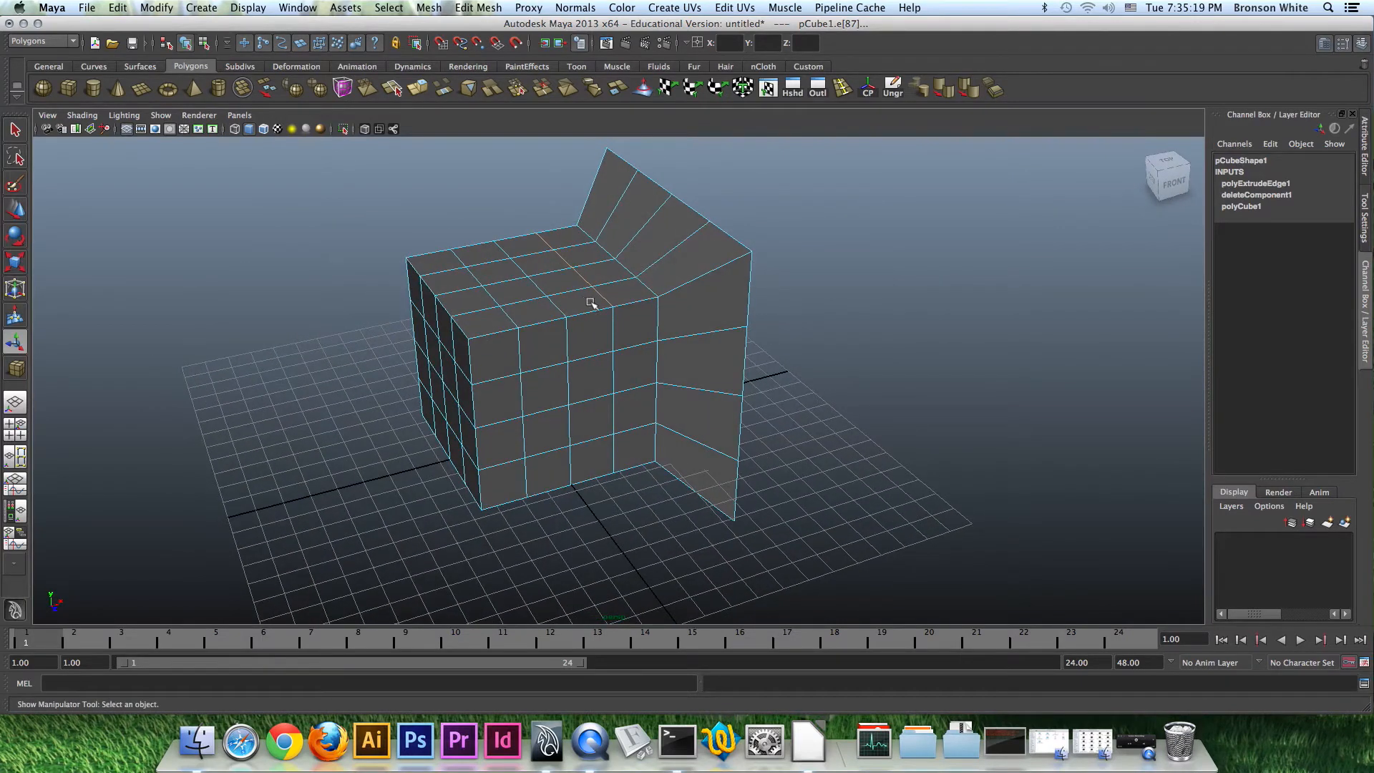
Extrude the selected top edges straight up into a vertical fin
click(418, 88)
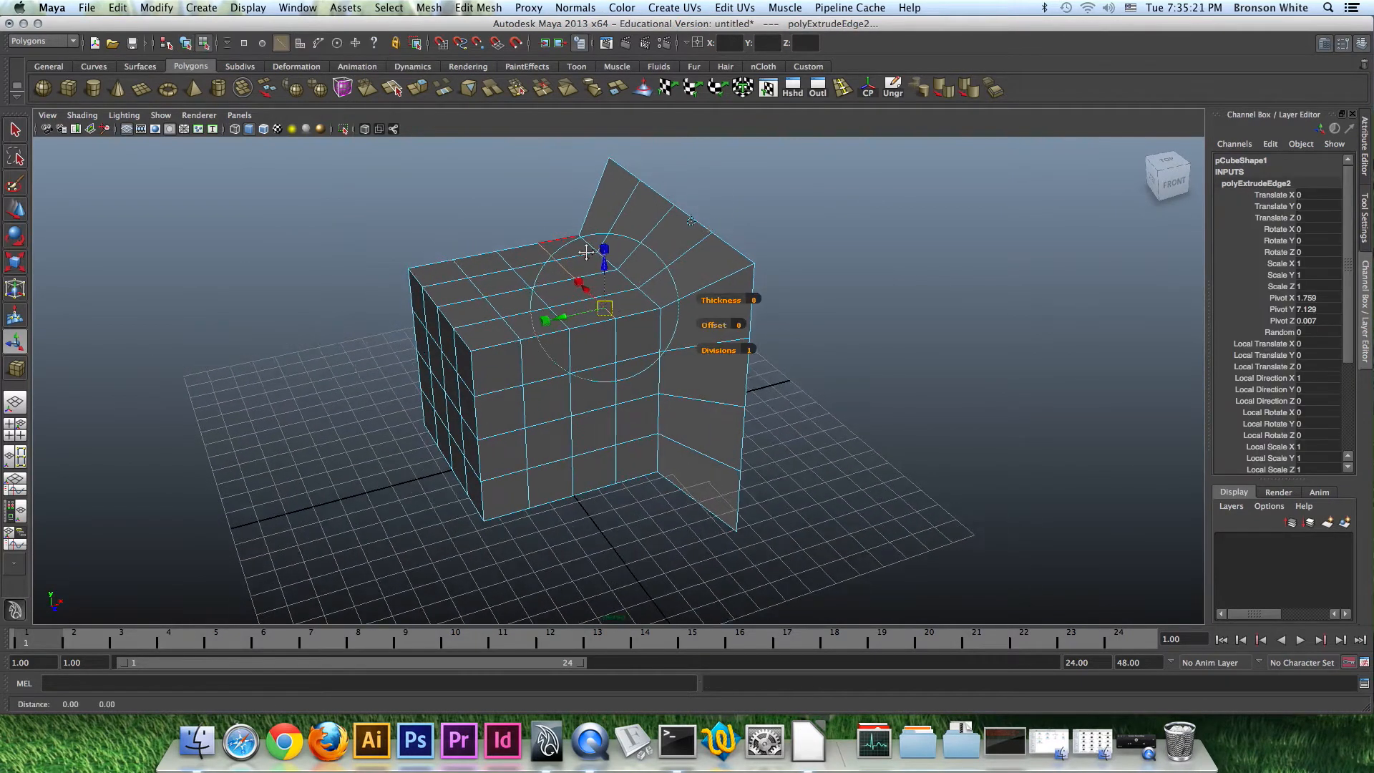
alt+middle_drag(586, 252, 597, 274)
drag(613, 285, 613, 190)
alt+drag(613, 249, 699, 264)
alt+drag(747, 323, 656, 288)
alt+right_drag(656, 288, 801, 362)
alt+middle_drag(575, 279, 613, 372)
alt+drag(613, 373, 703, 371)
alt+drag(650, 390, 553, 348)
Clear the selection and examine the extruded fin and flared side from several angles in edge and object mode
click(699, 284)
right_click(523, 357)
click(523, 324)
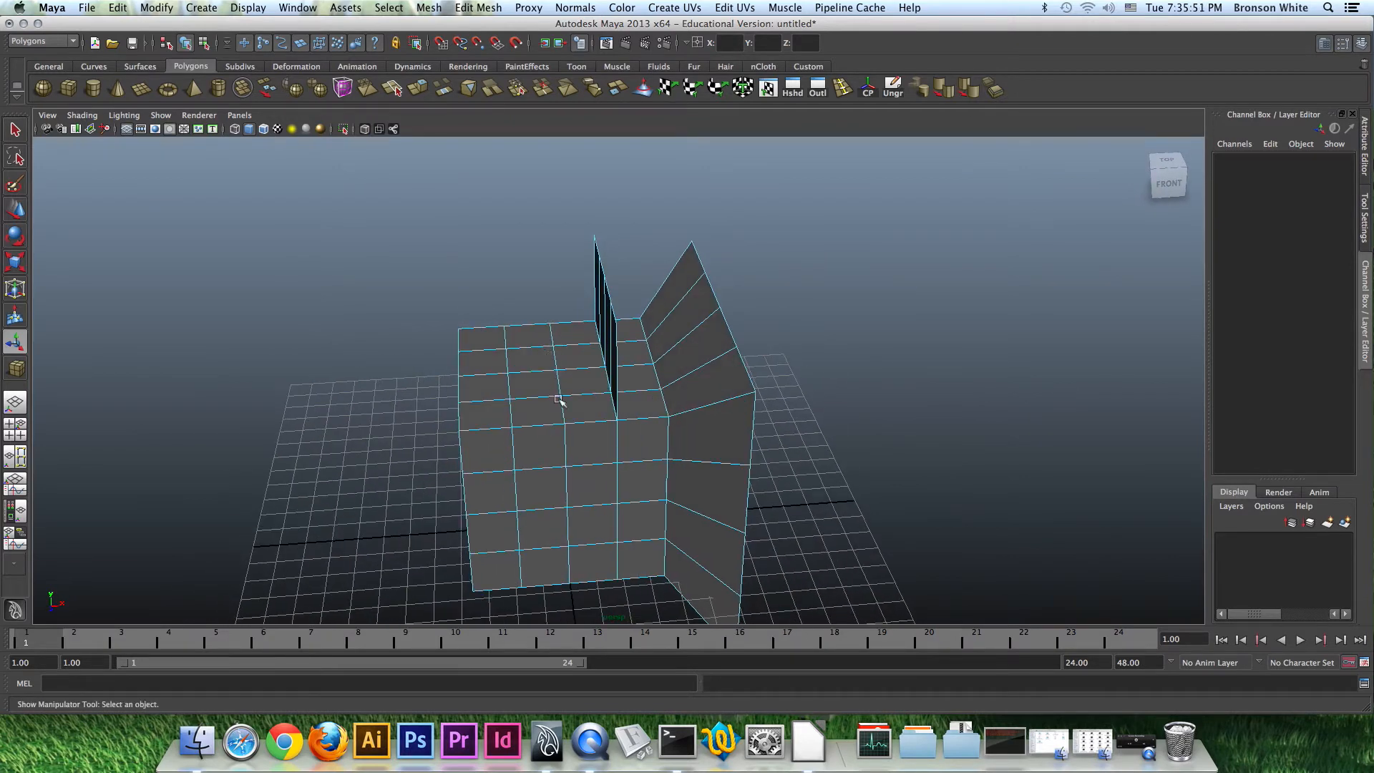
alt+drag(548, 441, 586, 454)
alt+right_drag(586, 453, 604, 284)
alt+drag(605, 283, 609, 320)
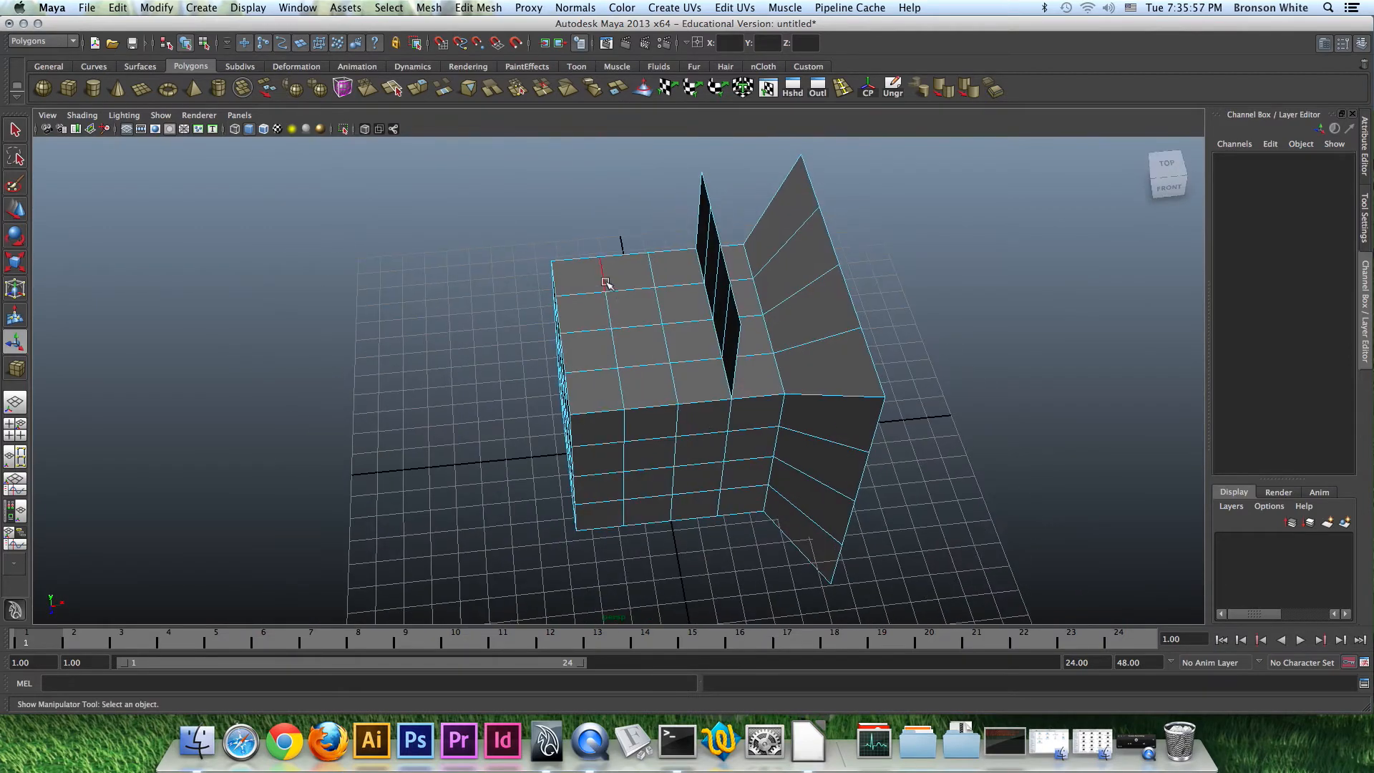
alt+drag(699, 378, 698, 349)
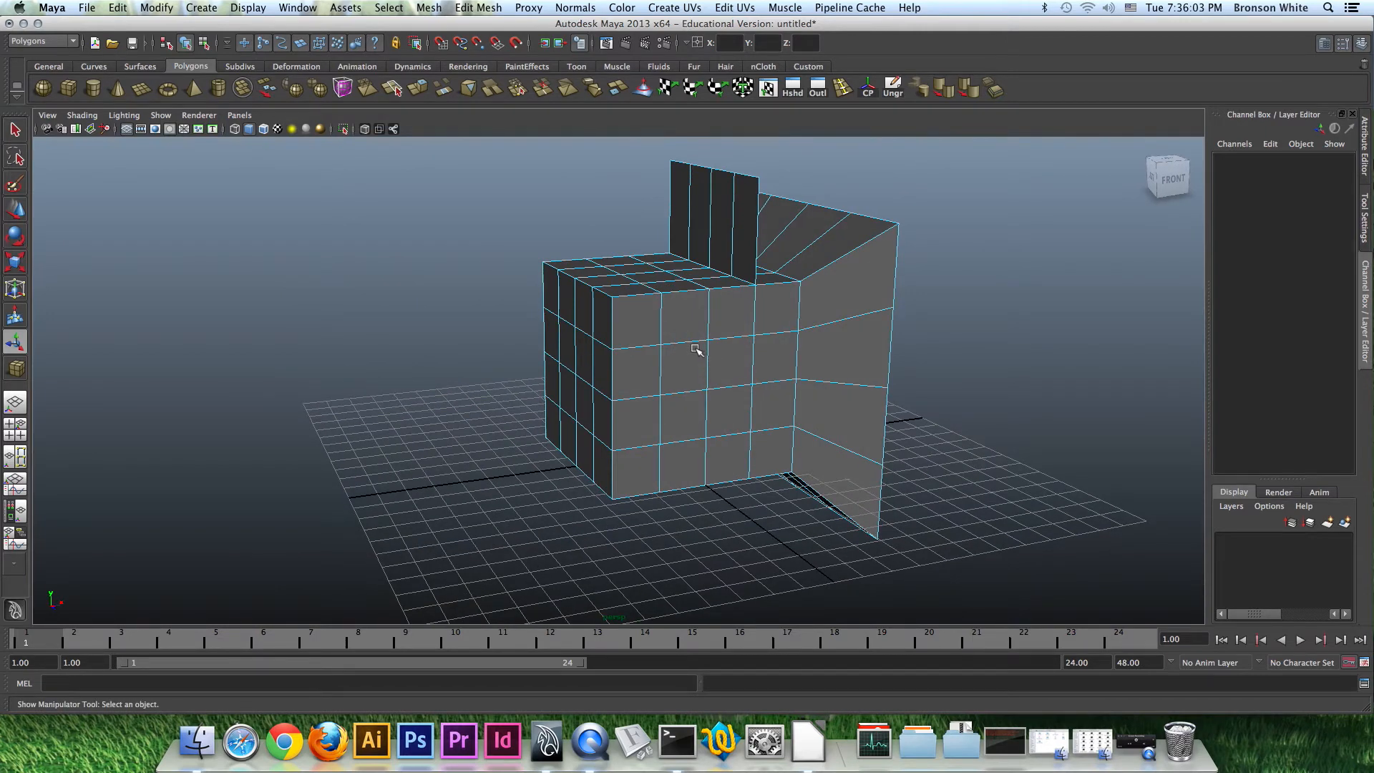
alt+drag(689, 350, 662, 365)
right_drag(613, 375, 660, 361)
click(737, 463)
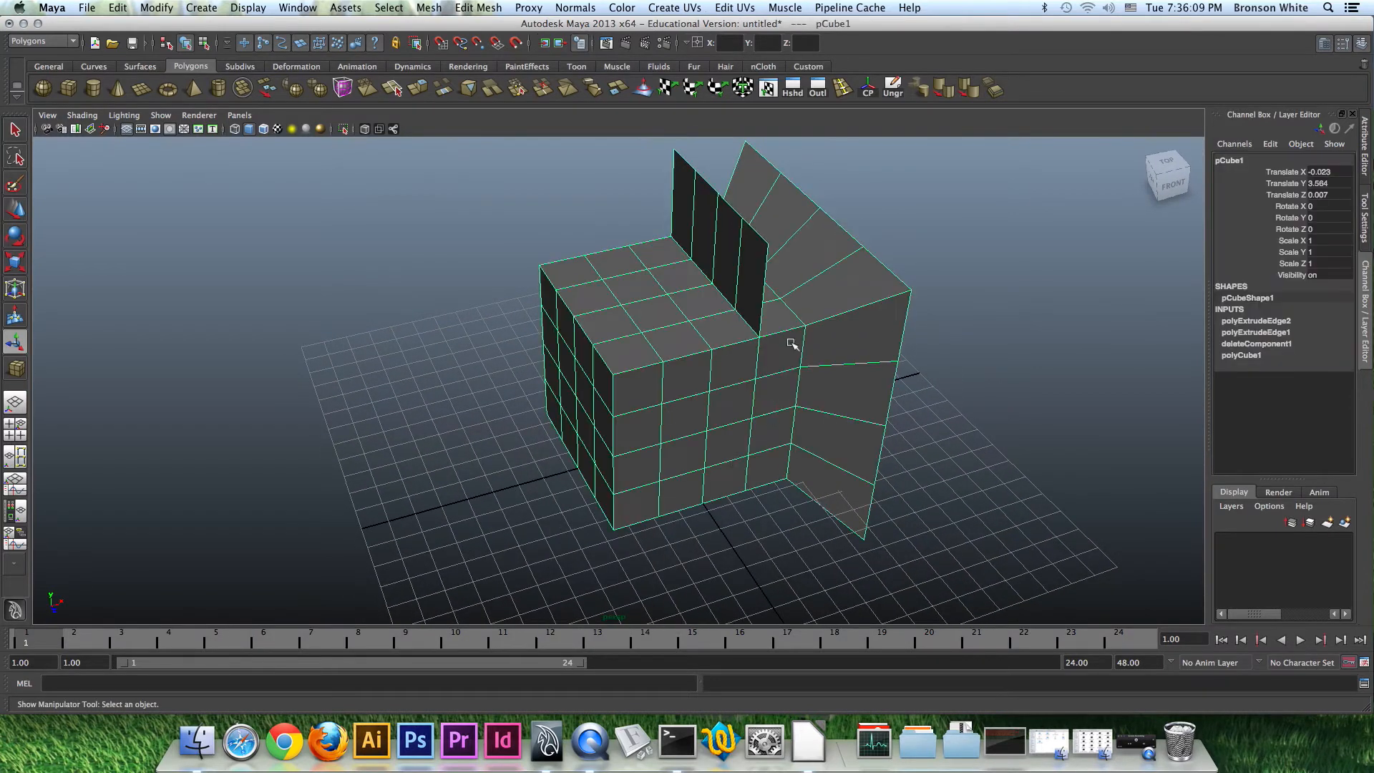
click(973, 520)
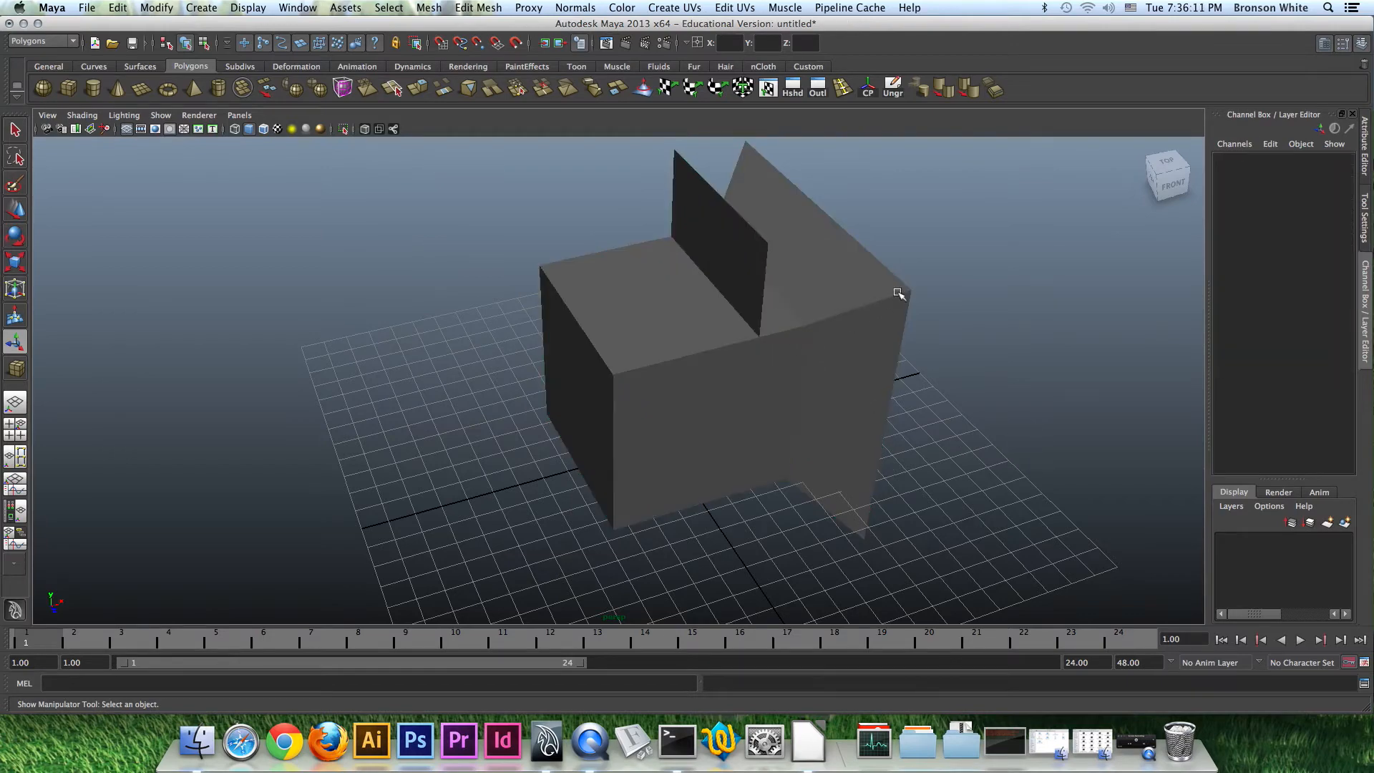
alt+drag(656, 369, 671, 423)
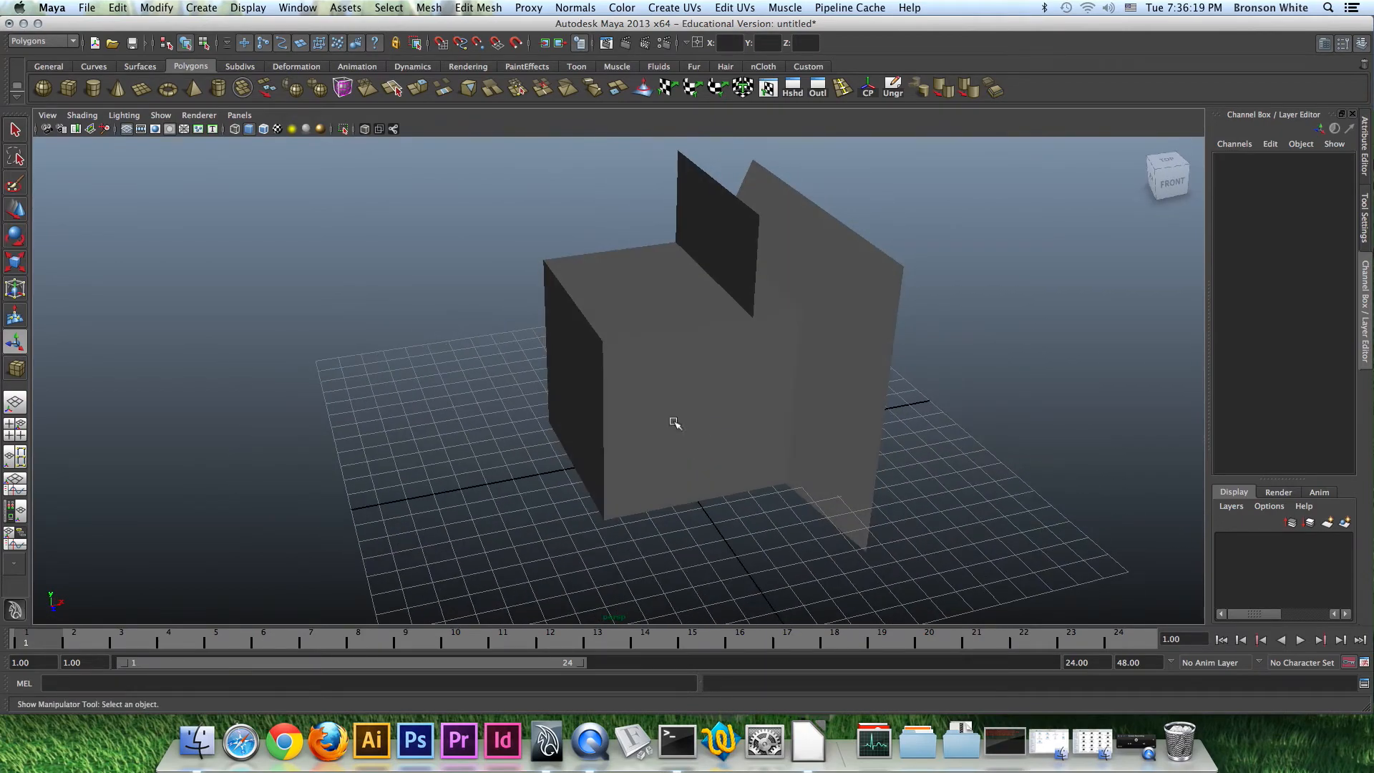
Select a horizontal edge in the upper part of the cube's front and move it outward to form a bulge
right_click(652, 400)
right_drag(651, 401, 654, 369)
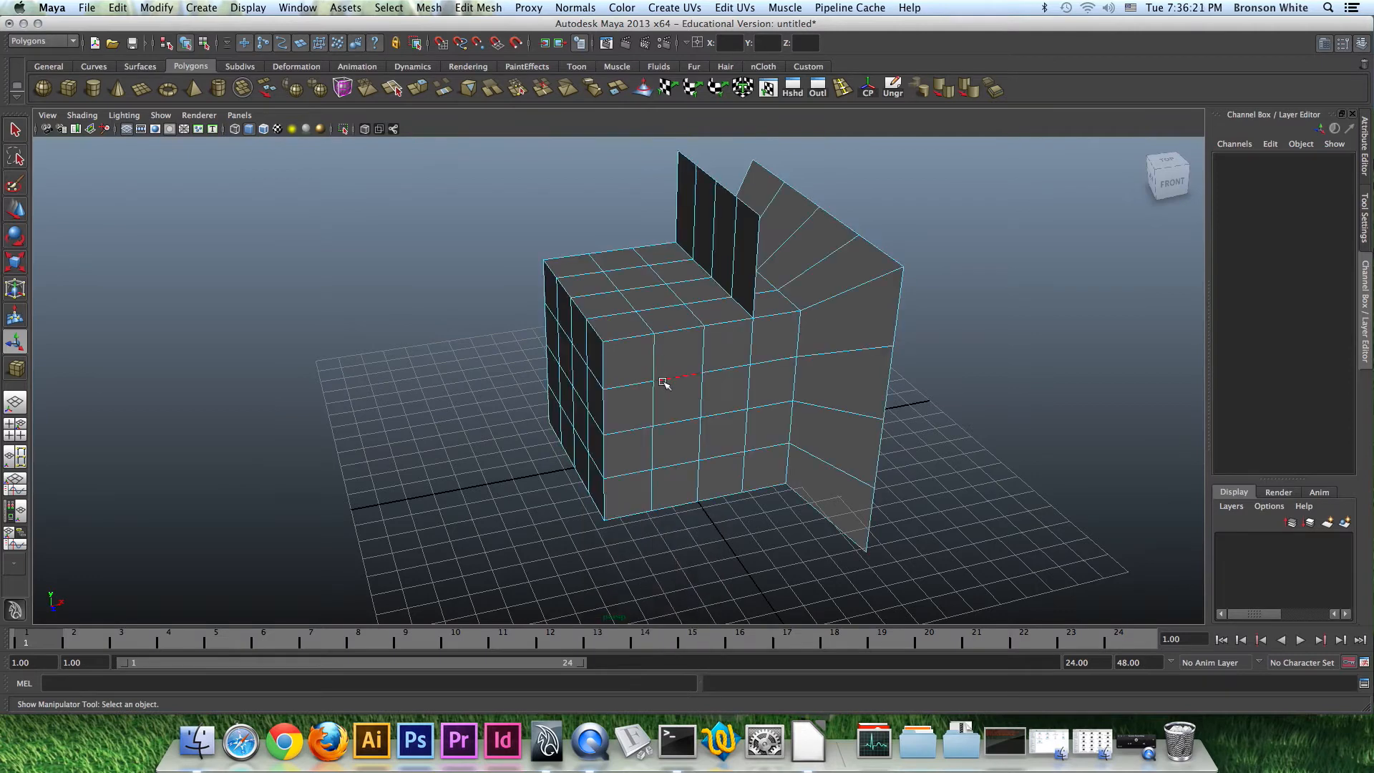
click(663, 383)
alt+drag(665, 383, 780, 442)
key(w)
right_click(717, 372)
right_drag(719, 375, 745, 362)
Deselect the cube and examine the shading around the front bulge from the side and from above
click(1049, 370)
alt+drag(1050, 370, 864, 417)
scroll(790, 430, up, 3)
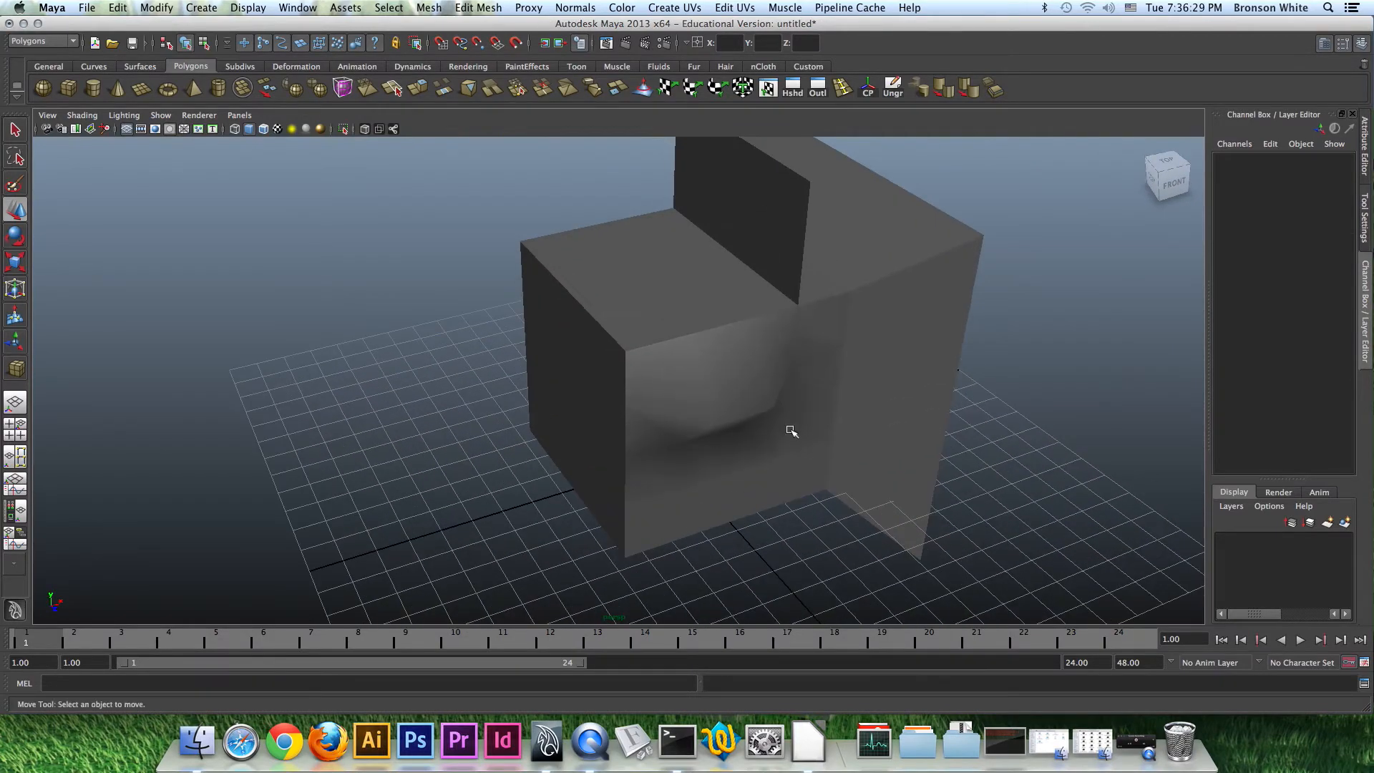
alt+drag(683, 416, 655, 300)
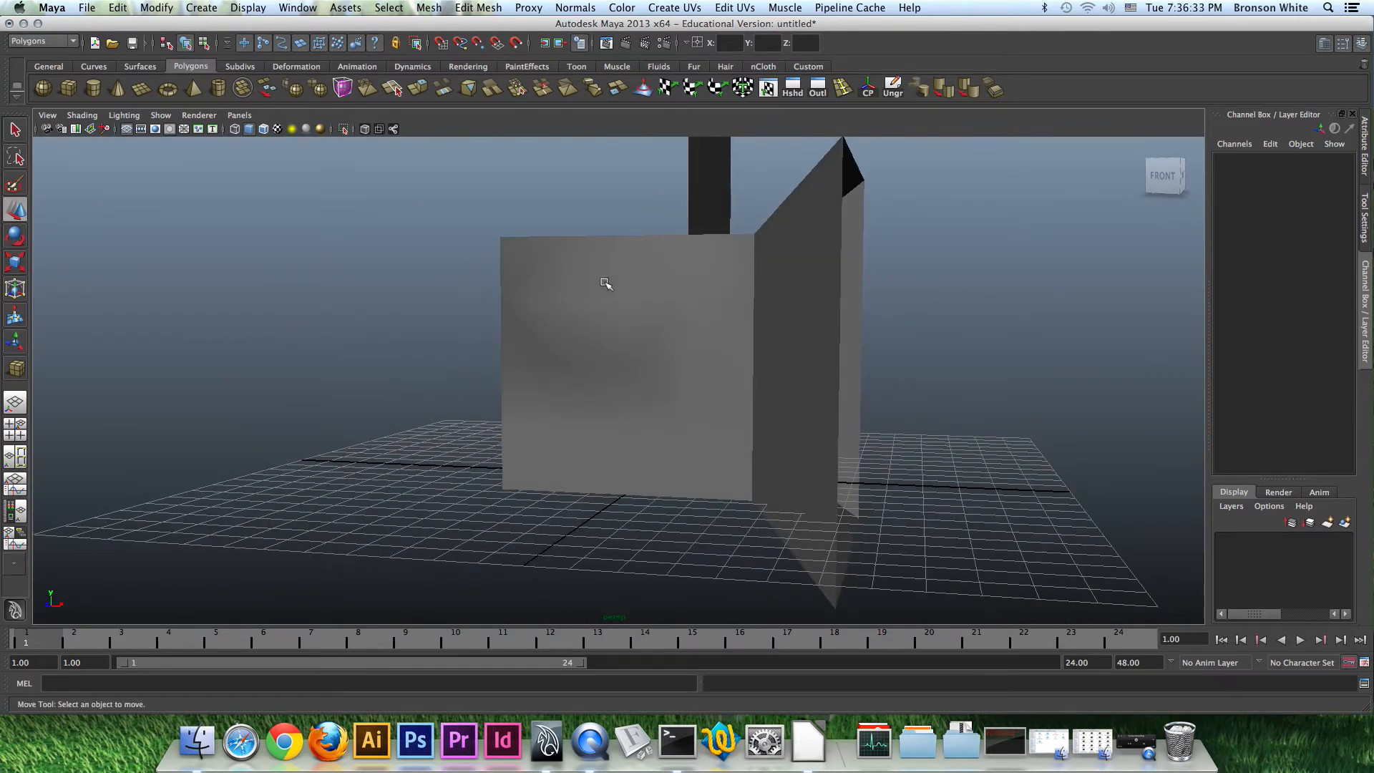
alt+drag(637, 349, 689, 510)
alt+middle_drag(690, 510, 699, 399)
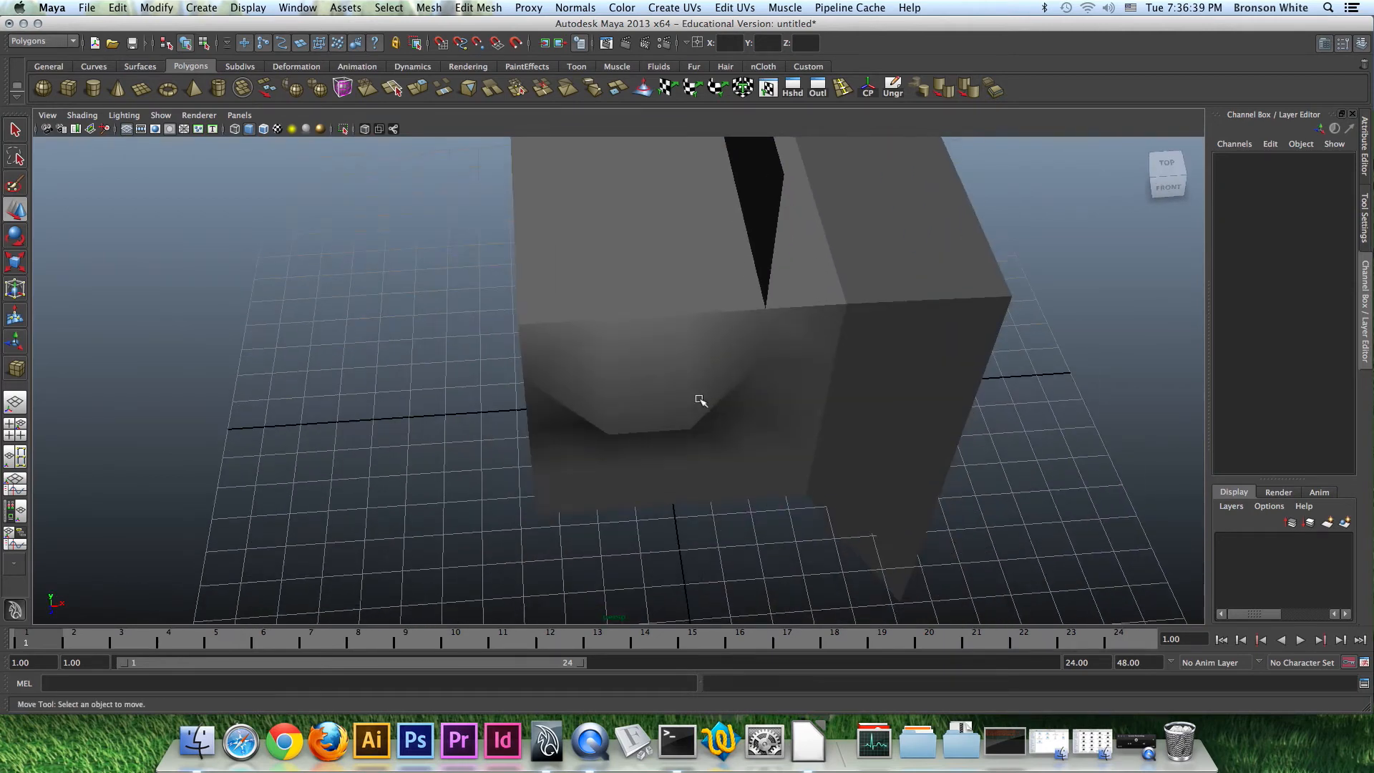
alt+drag(698, 398, 673, 414)
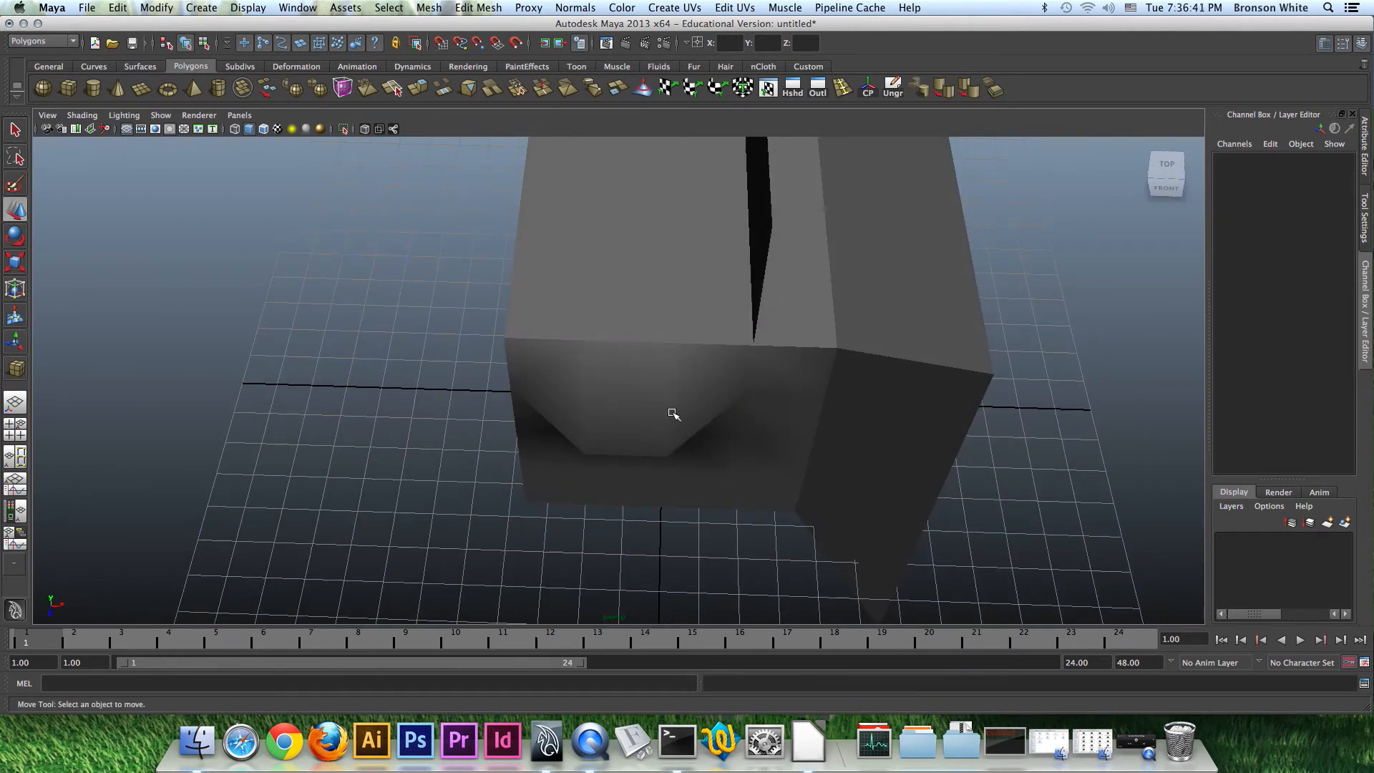
alt+drag(714, 433, 547, 432)
mouse_move(674, 477)
alt+mouse_down()
mouse_move(629, 448)
mouse_move(668, 453)
alt+mouse_up()
Select the three horizontal edges along the bulge's ridge plus the middle edge below it, and harden them
right_drag(668, 387, 666, 355)
click(665, 385)
alt+drag(666, 386, 726, 423)
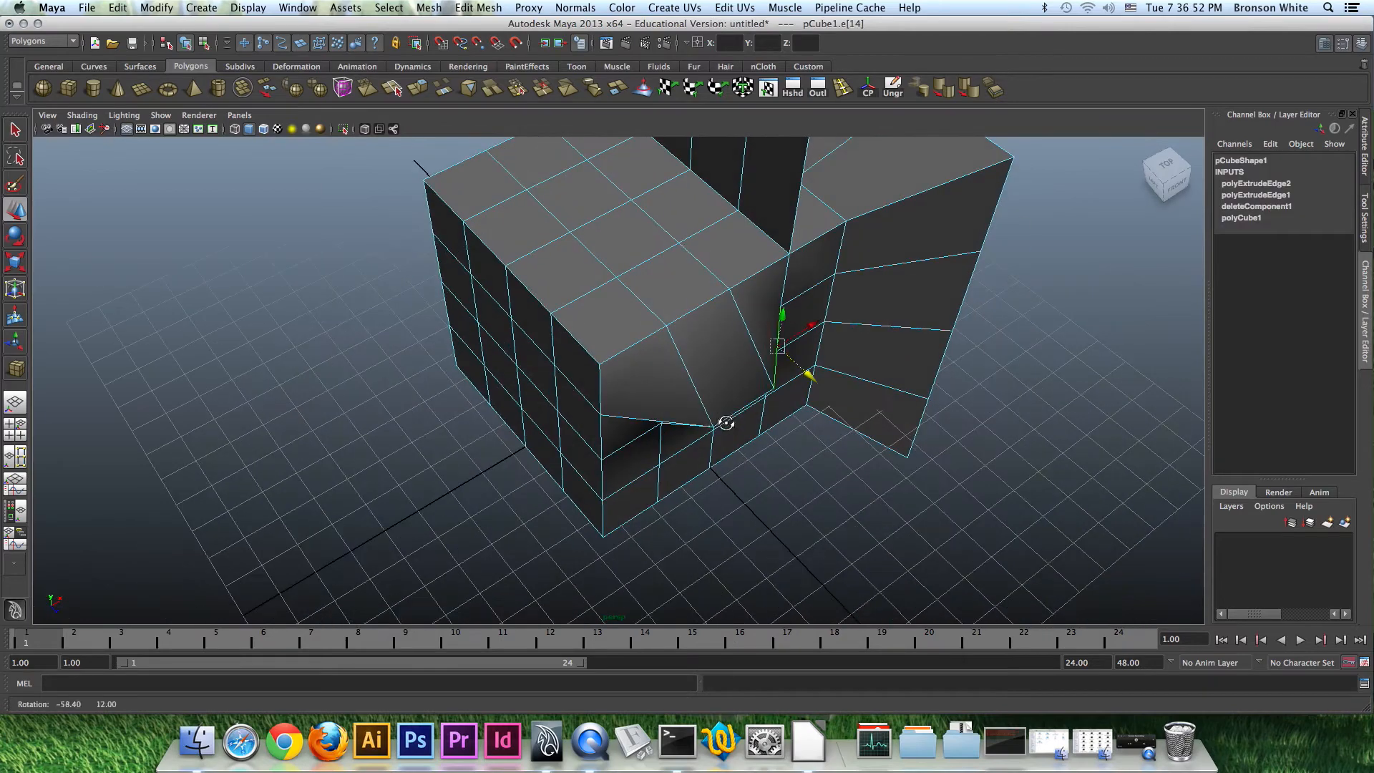
double_click(668, 422)
key(ctrl+z)
double_click(658, 421)
alt+drag(727, 454, 719, 401)
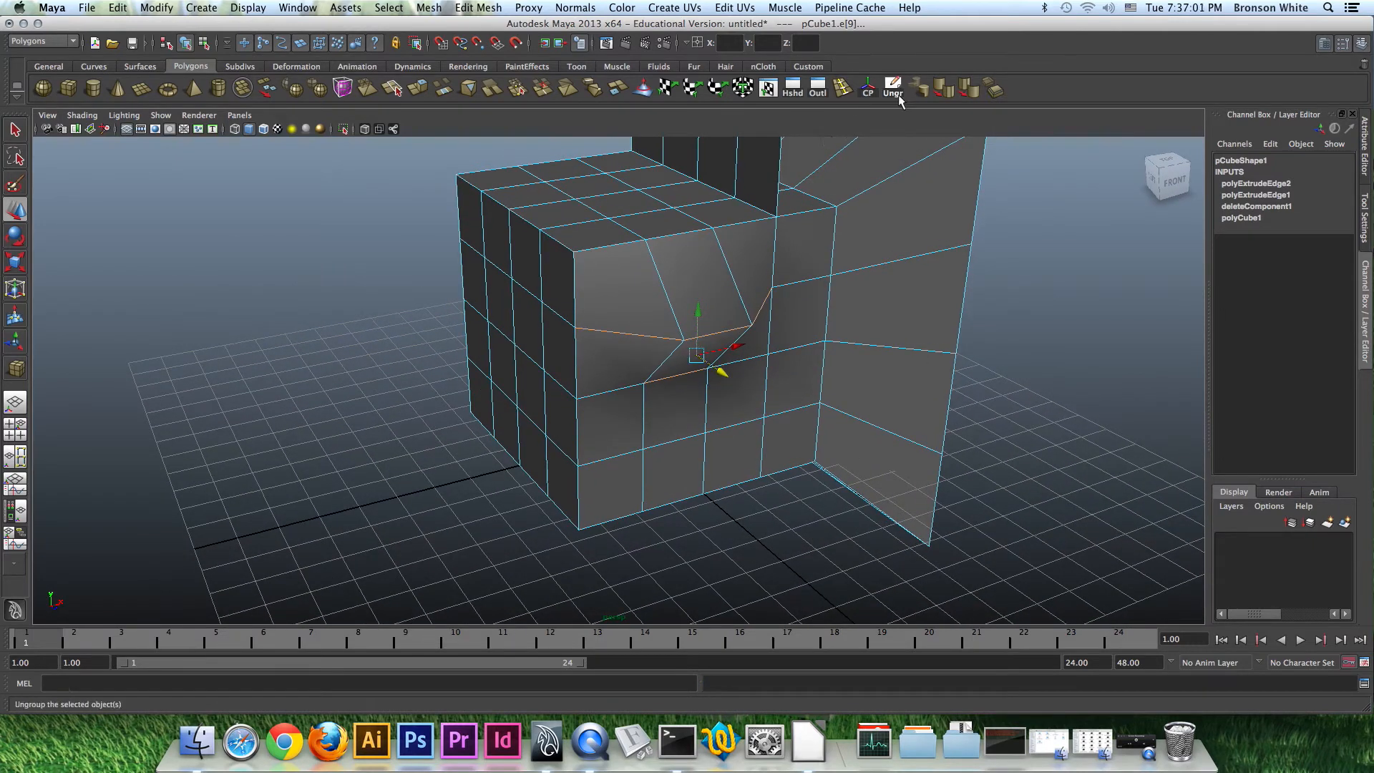
click(572, 9)
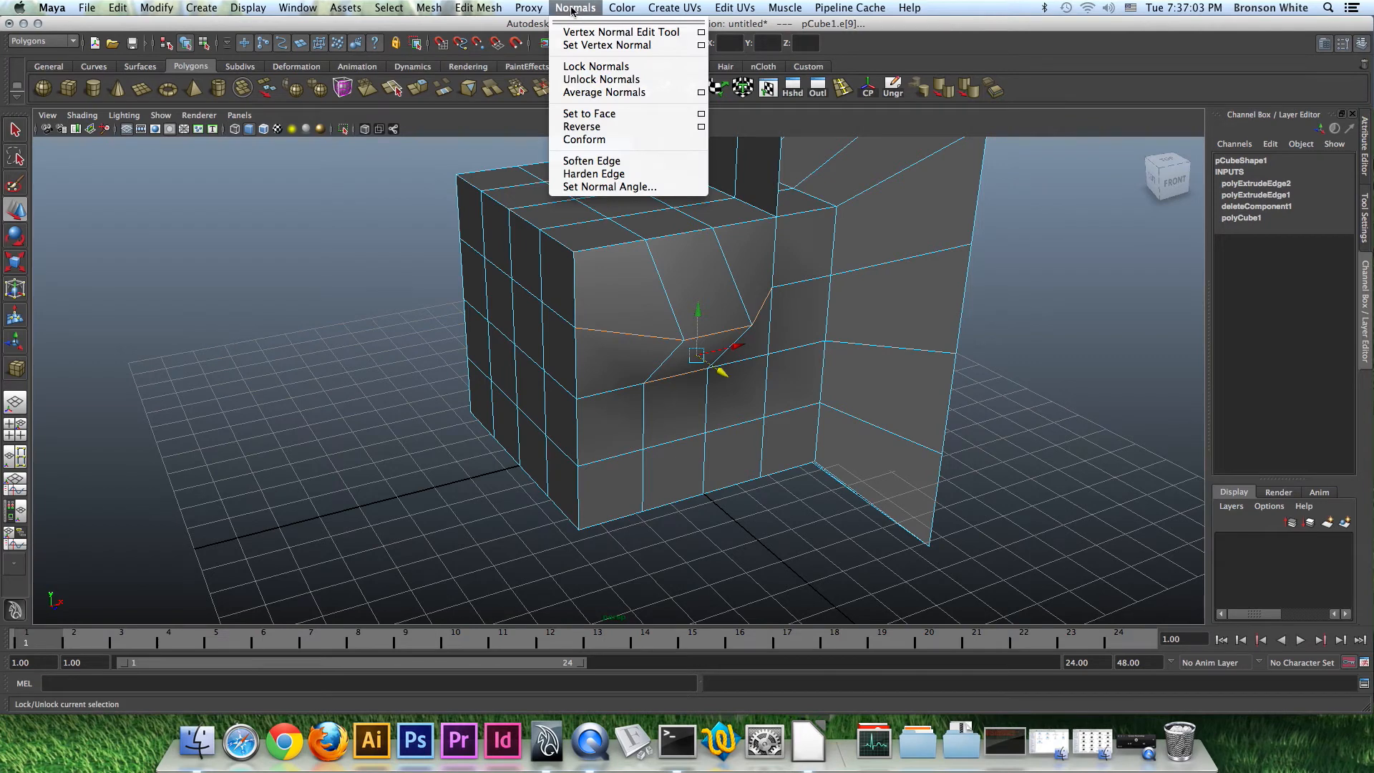
click(608, 162)
Return to object mode, deselect the cube and examine the shading along the bulge's ridge
right_drag(662, 271, 723, 251)
click(1085, 307)
alt+drag(1085, 307, 741, 285)
alt+drag(506, 270, 730, 280)
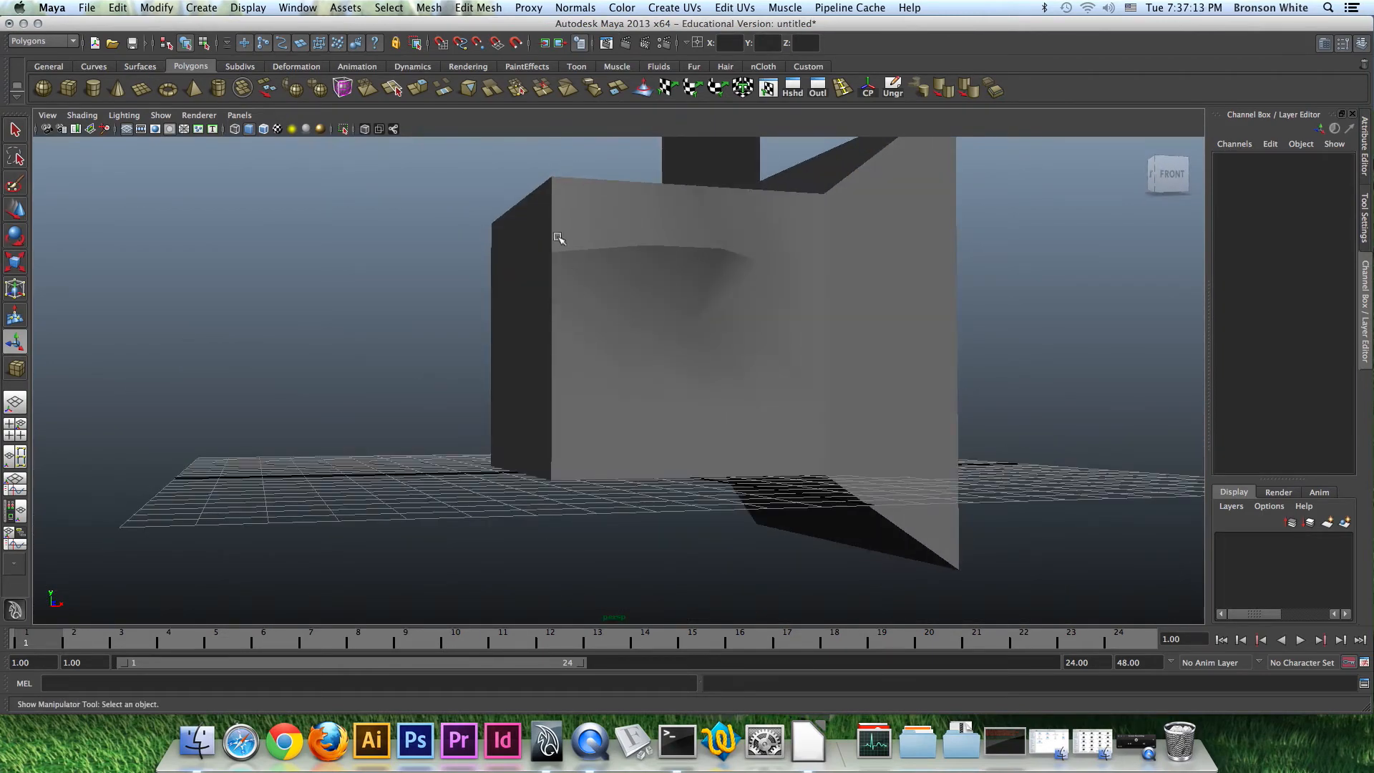
alt+drag(765, 282, 719, 248)
Back in edge selection, select the three horizontal edges just below the bulge's ridge and harden them
right_drag(724, 277, 731, 321)
right_click(720, 295)
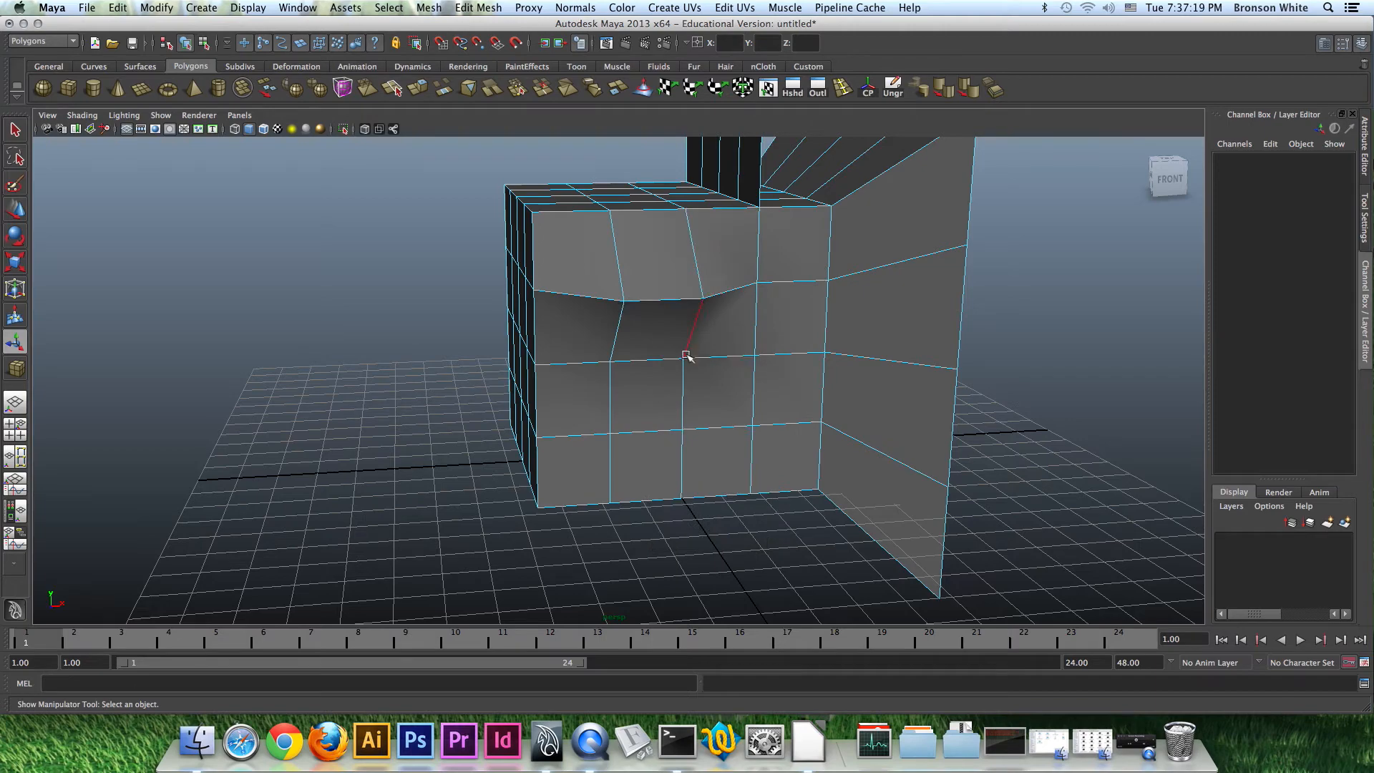
alt+drag(651, 346, 705, 370)
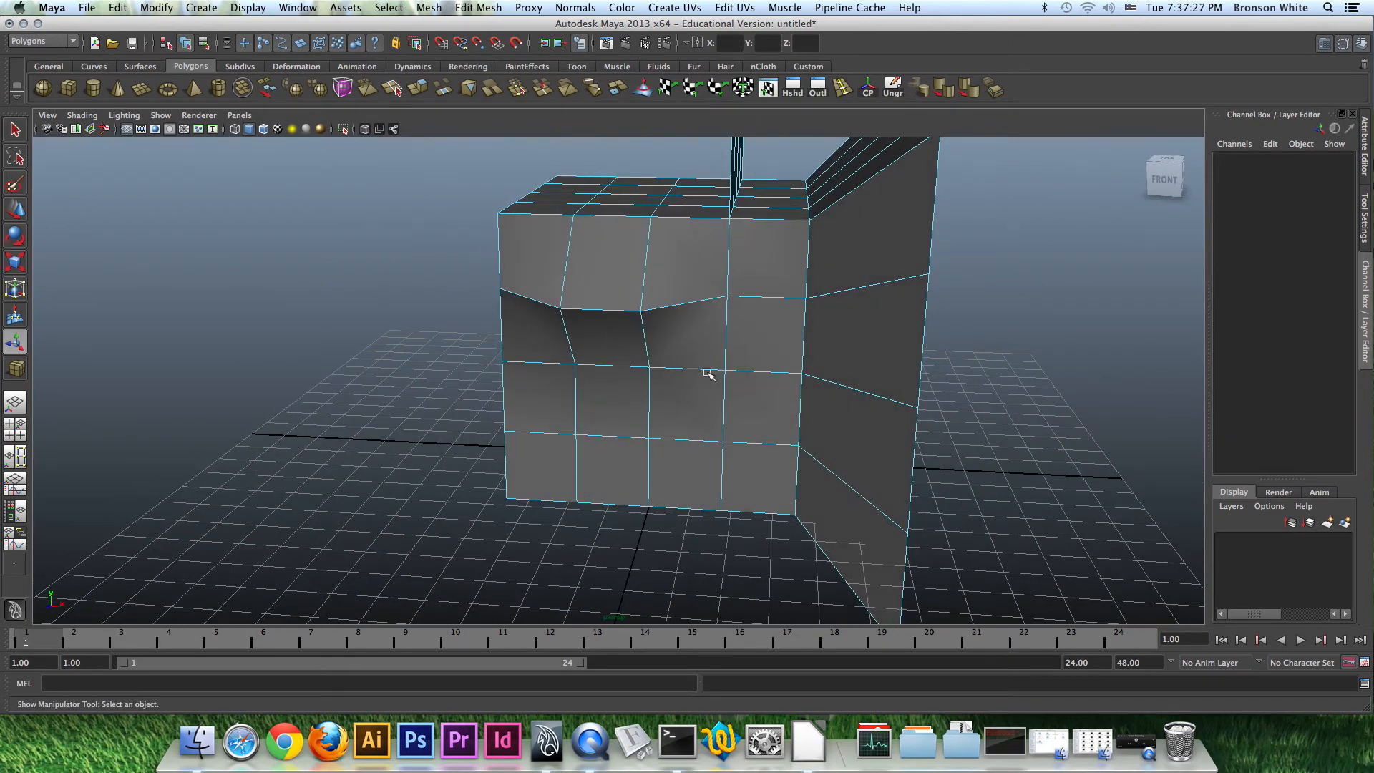
click(705, 370)
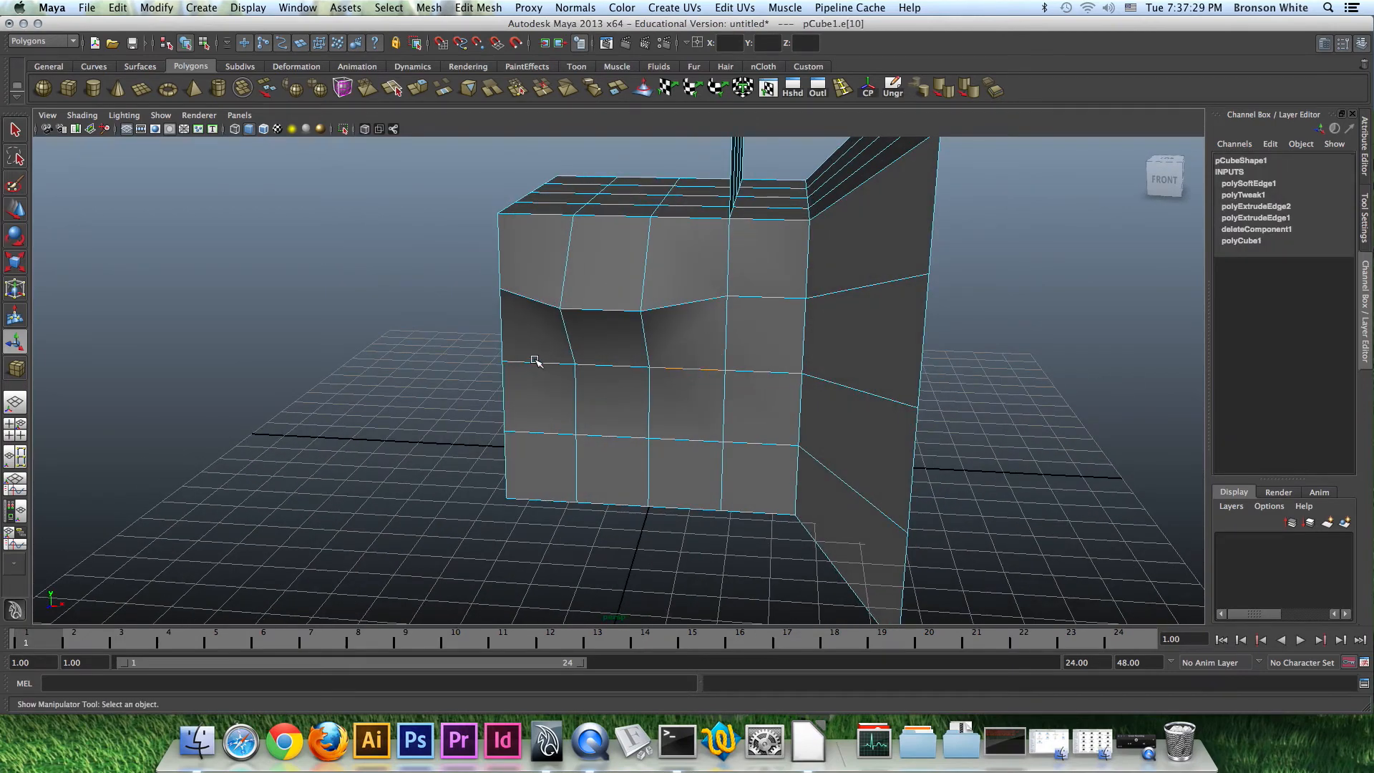
shift+double_click(550, 365)
alt+drag(551, 365, 715, 372)
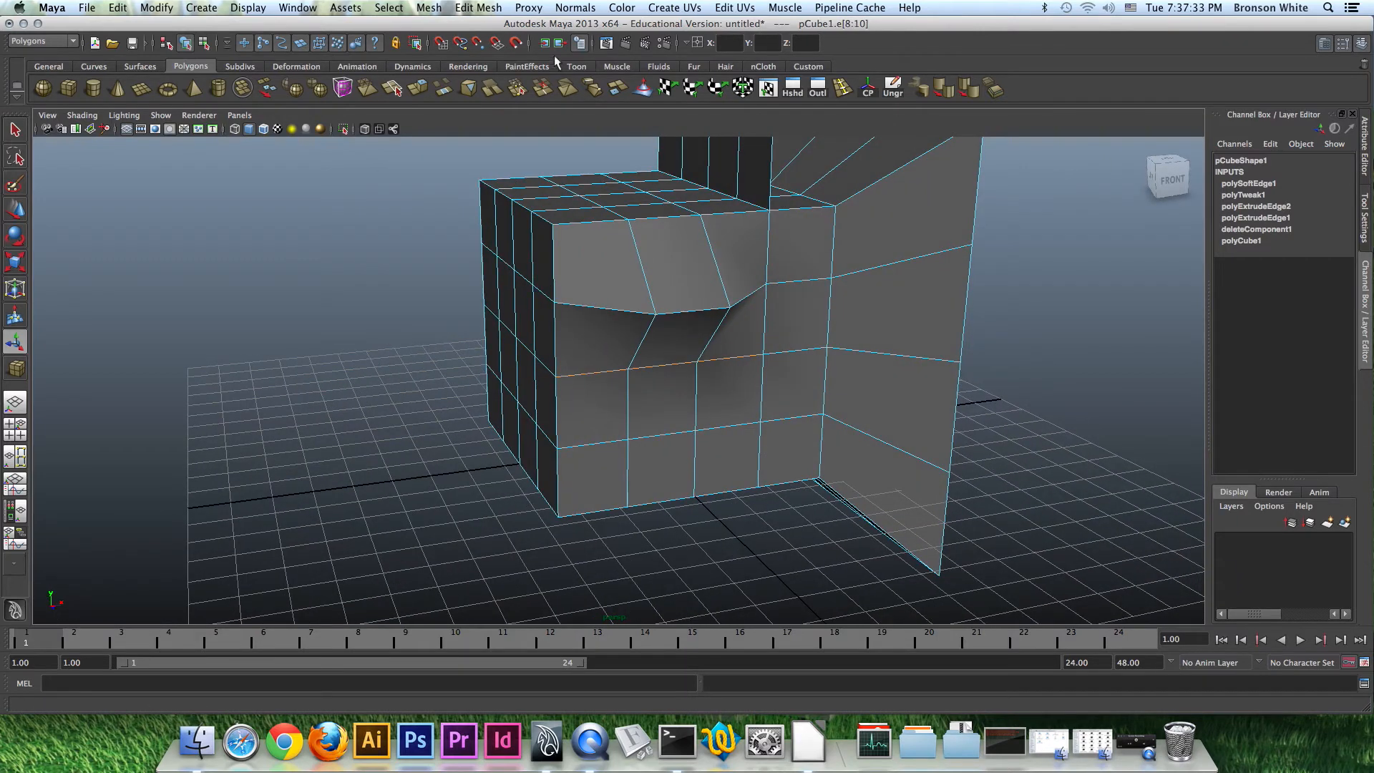
click(570, 8)
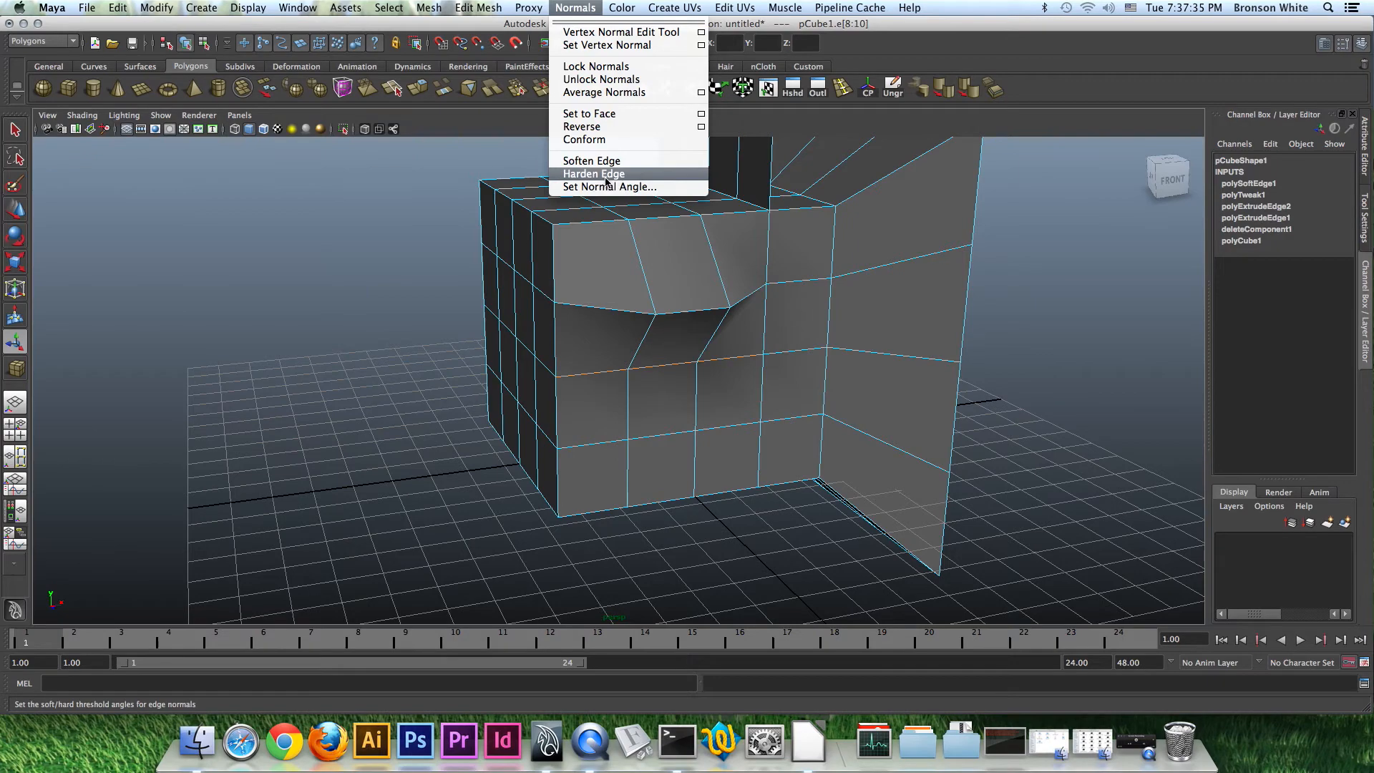
click(581, 242)
Show the cube unselected in object mode and examine the shading beneath the bulge
alt+drag(726, 370, 743, 380)
right_drag(701, 308, 731, 293)
click(1023, 305)
alt+drag(786, 372, 735, 362)
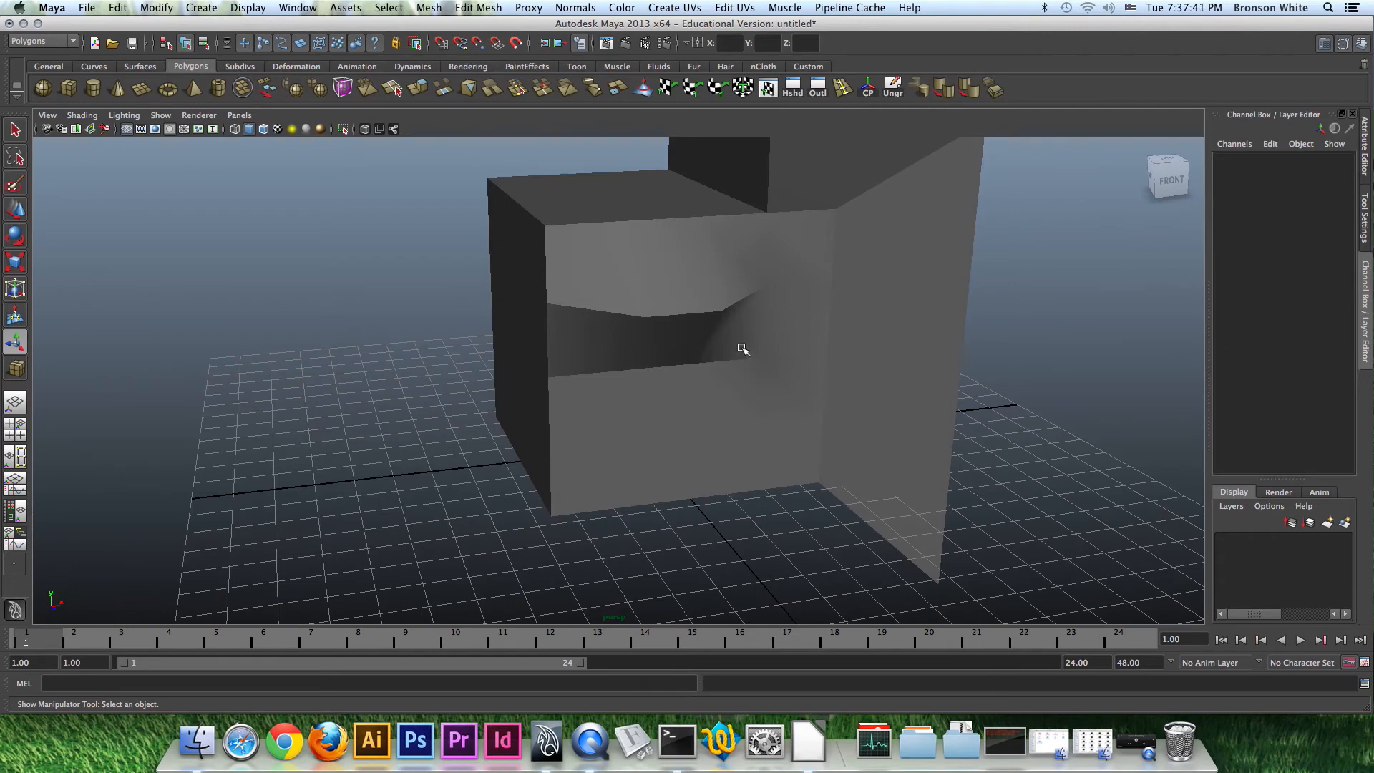
alt+drag(729, 364, 696, 294)
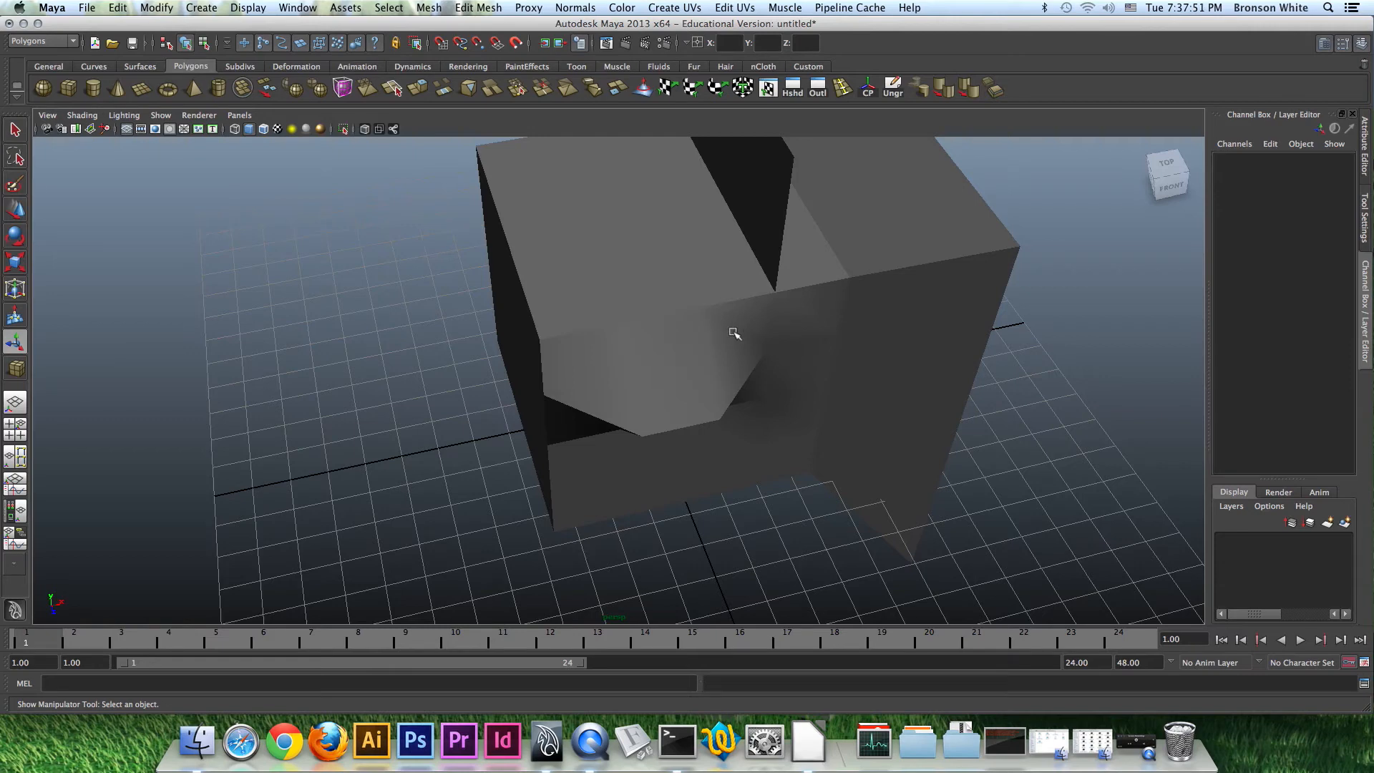
mouse_move(688, 379)
alt+mouse_down()
mouse_move(659, 337)
mouse_move(688, 383)
alt+mouse_up()
Reselect the three horizontal edges below the bulge's ridge and soften them
right_drag(698, 376, 696, 342)
click(699, 373)
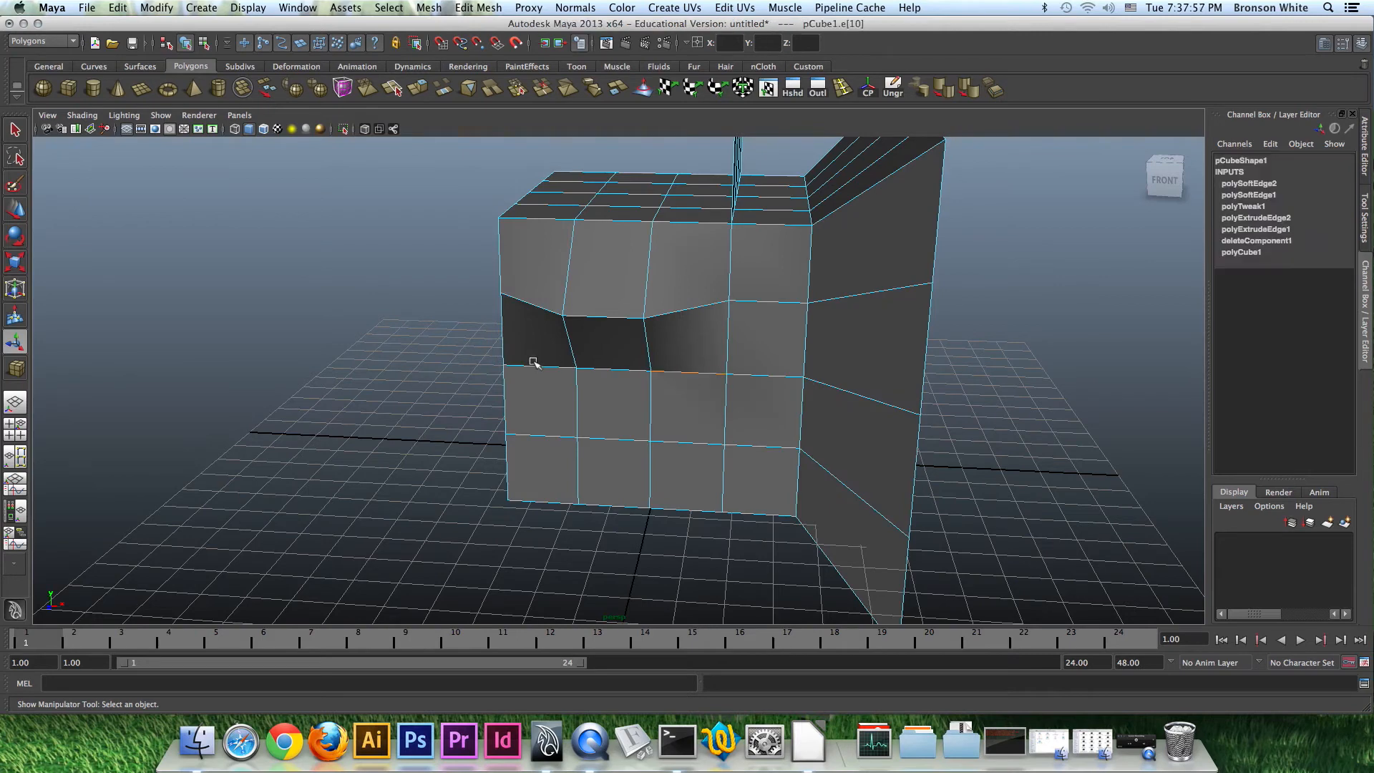
shift+click(533, 367)
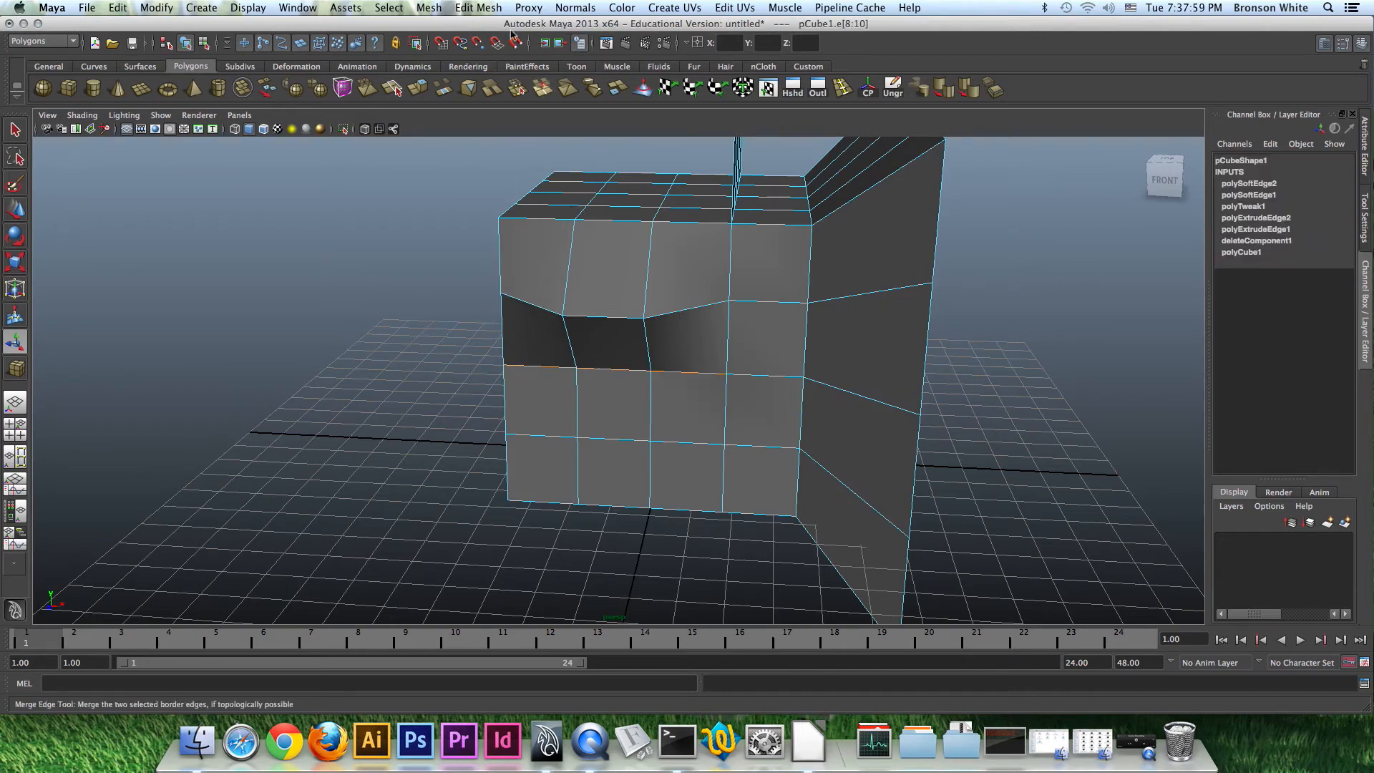
click(592, 8)
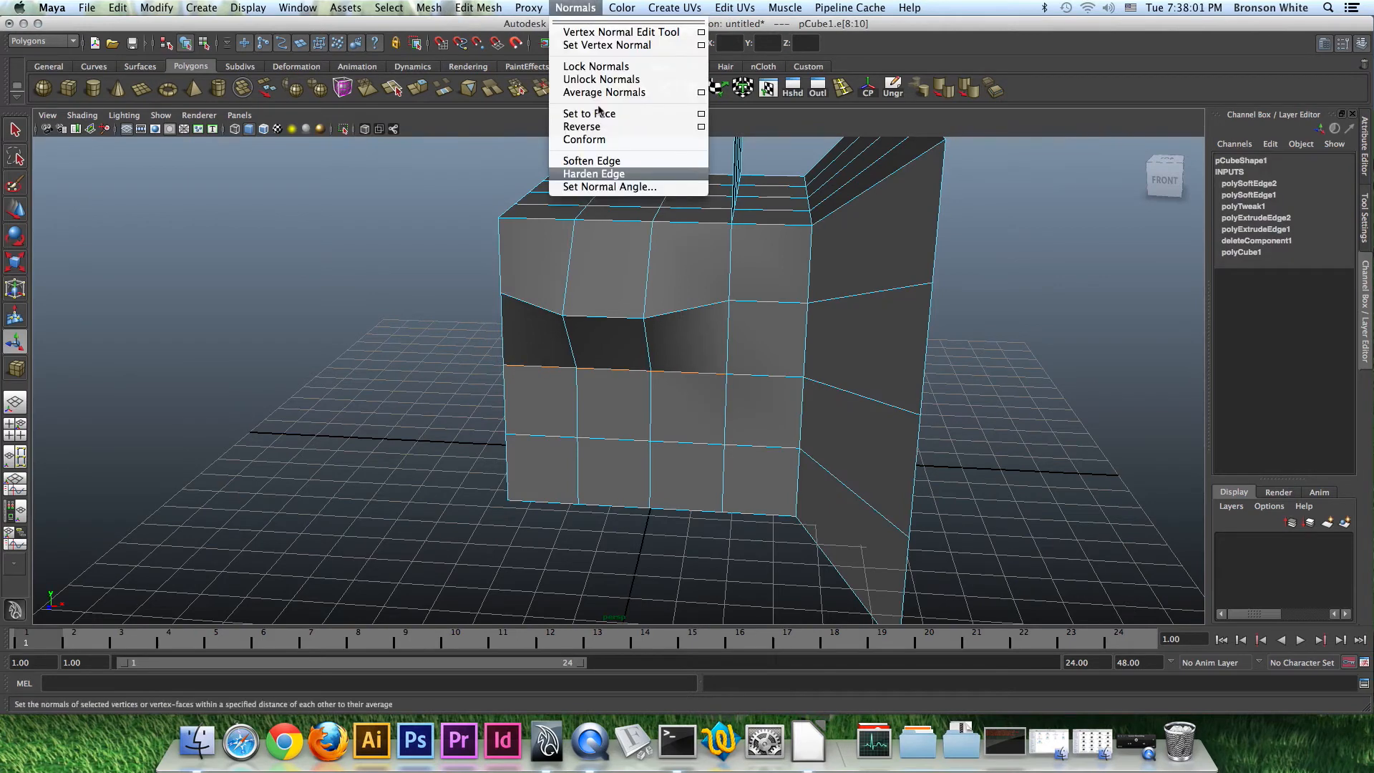
click(604, 159)
Switch to object mode, clear the selection and compare the shading at the ridge and below it from several angles
alt+drag(616, 301, 639, 291)
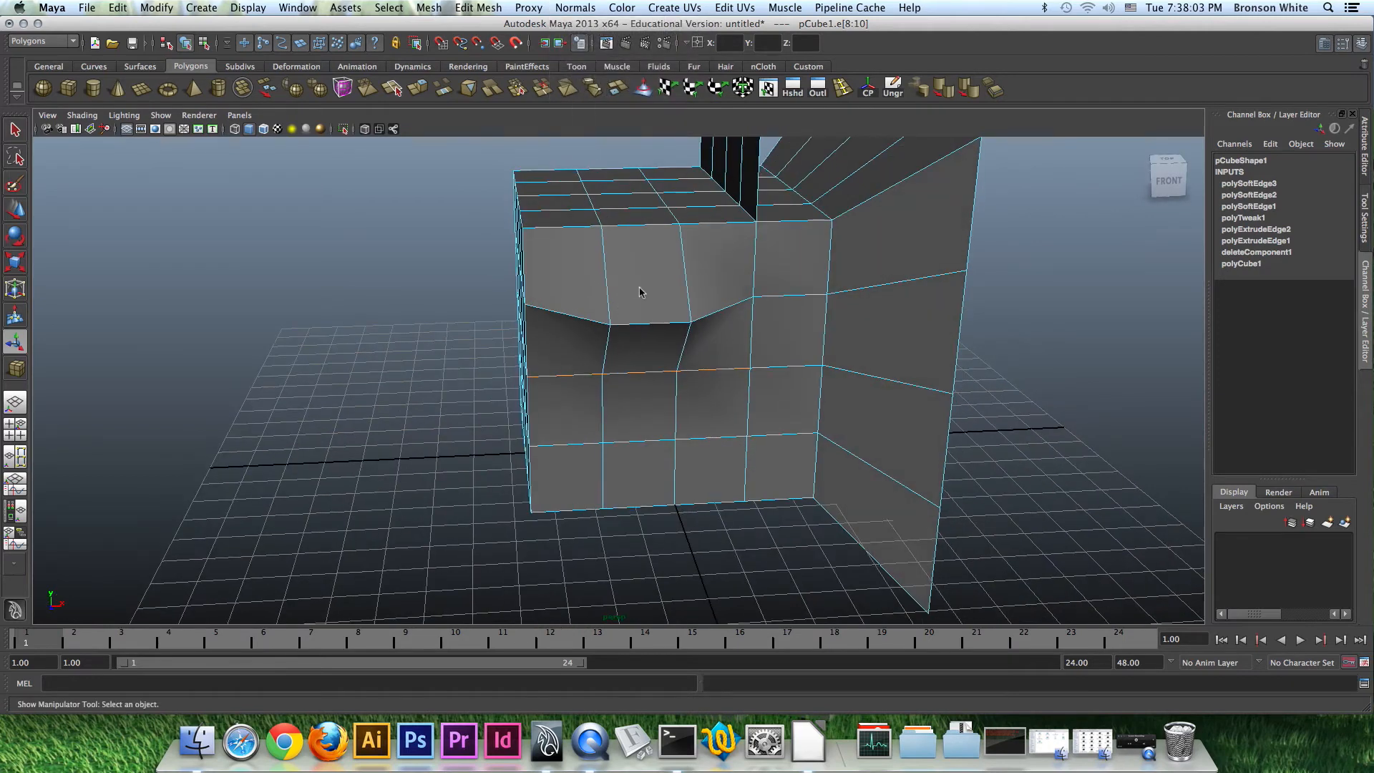
right_drag(662, 283, 679, 273)
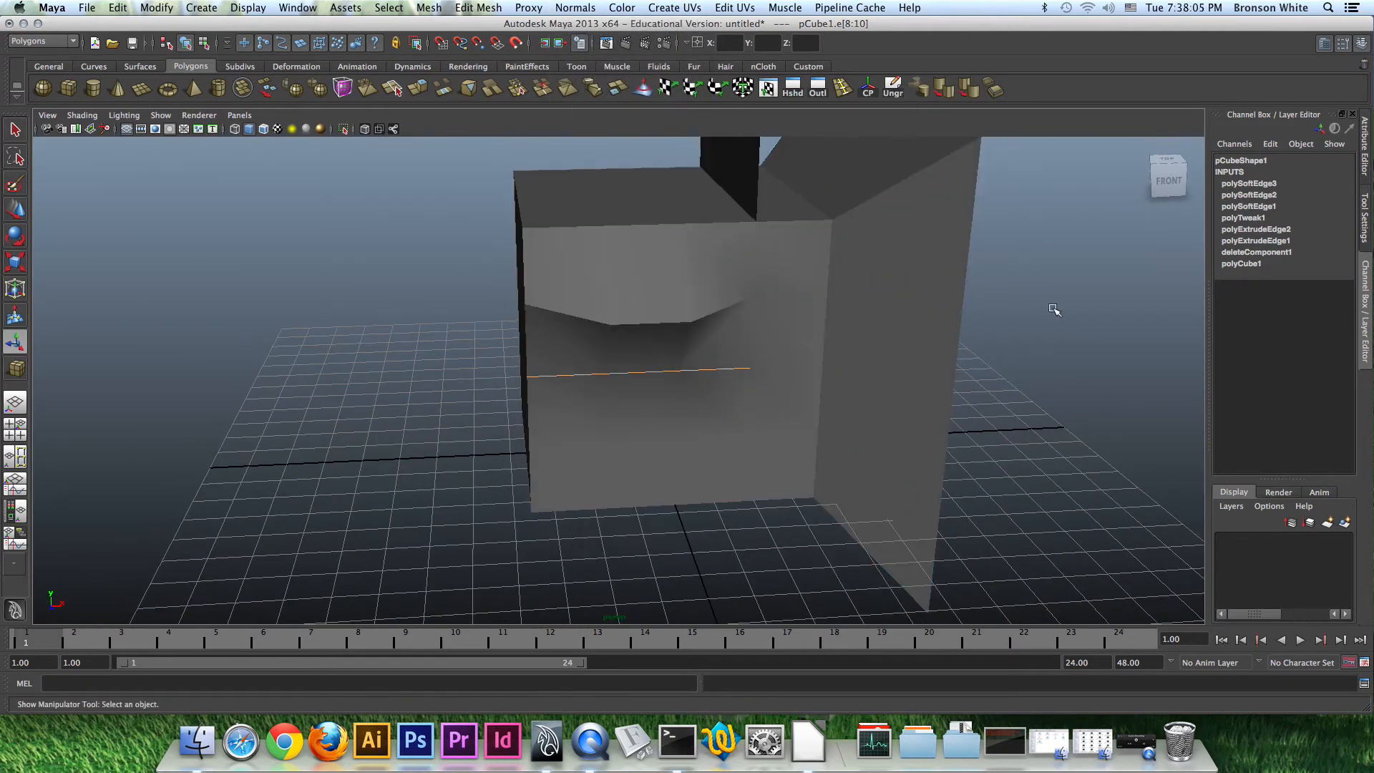
alt+right_drag(1055, 309, 941, 282)
click(930, 293)
alt+drag(797, 355, 845, 349)
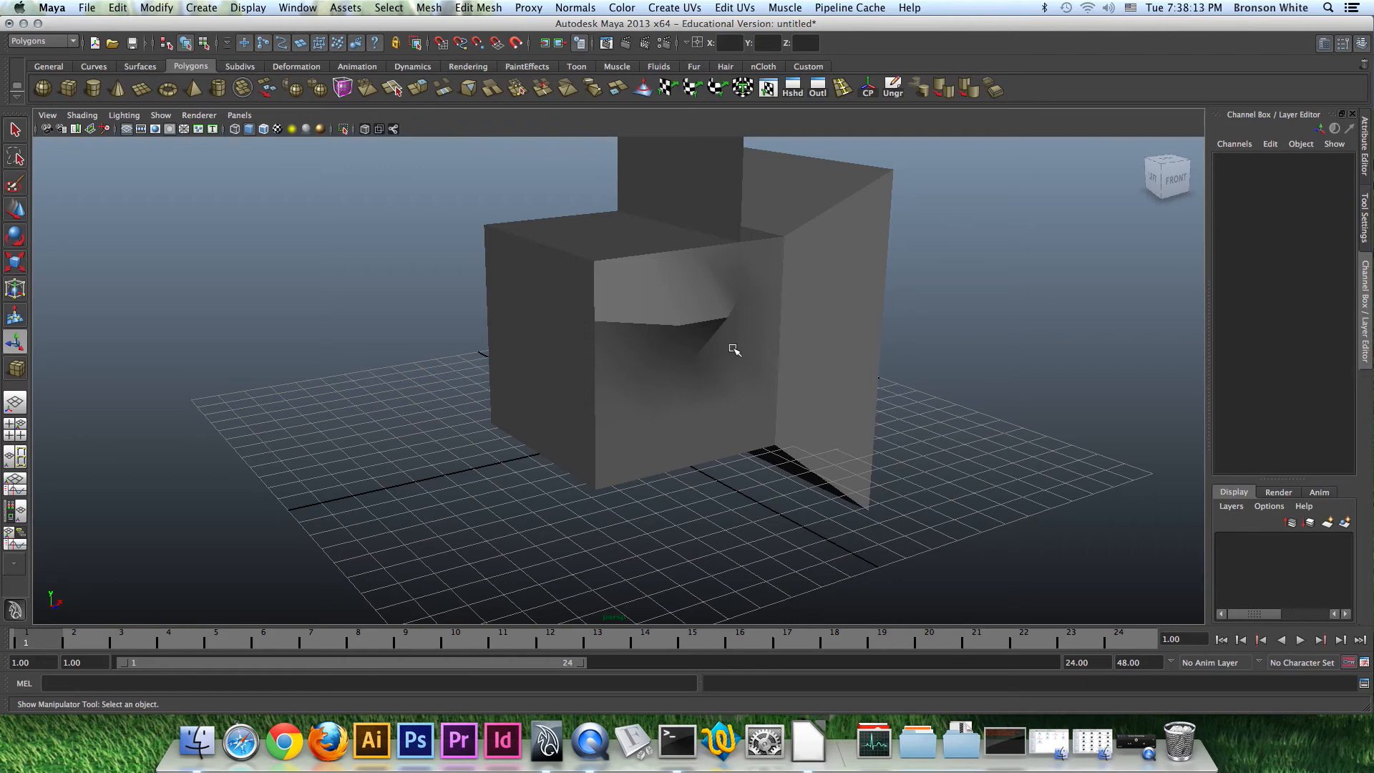
alt+drag(731, 350, 699, 374)
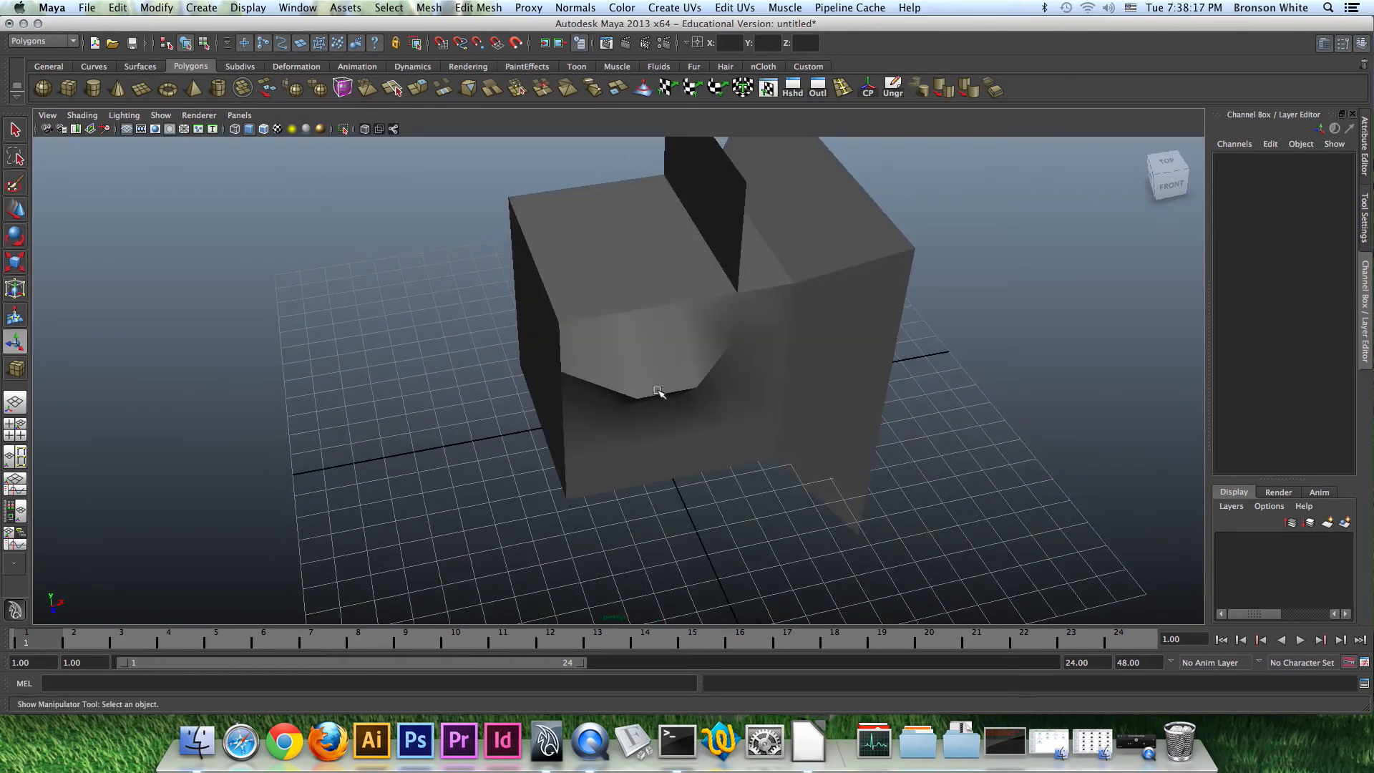
alt+drag(657, 394, 699, 365)
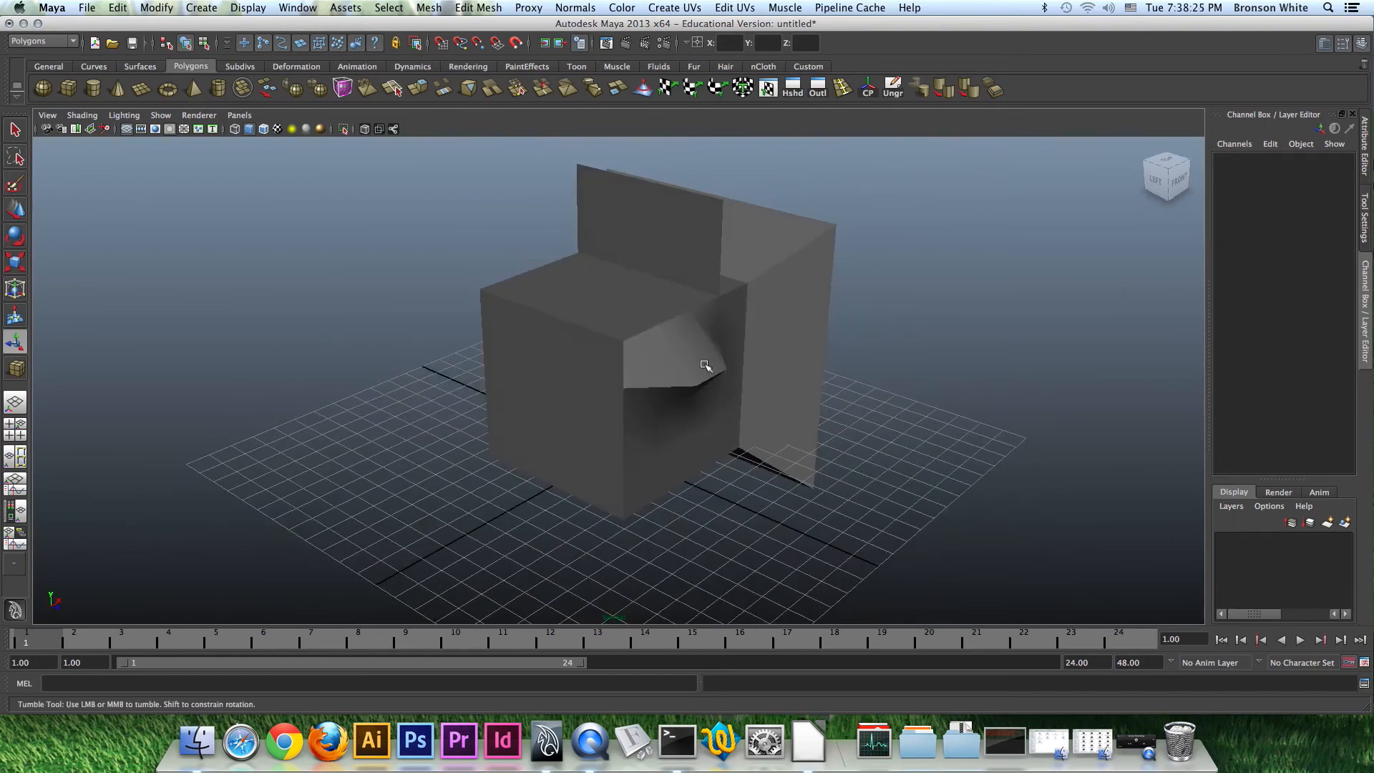
alt+drag(591, 365, 495, 367)
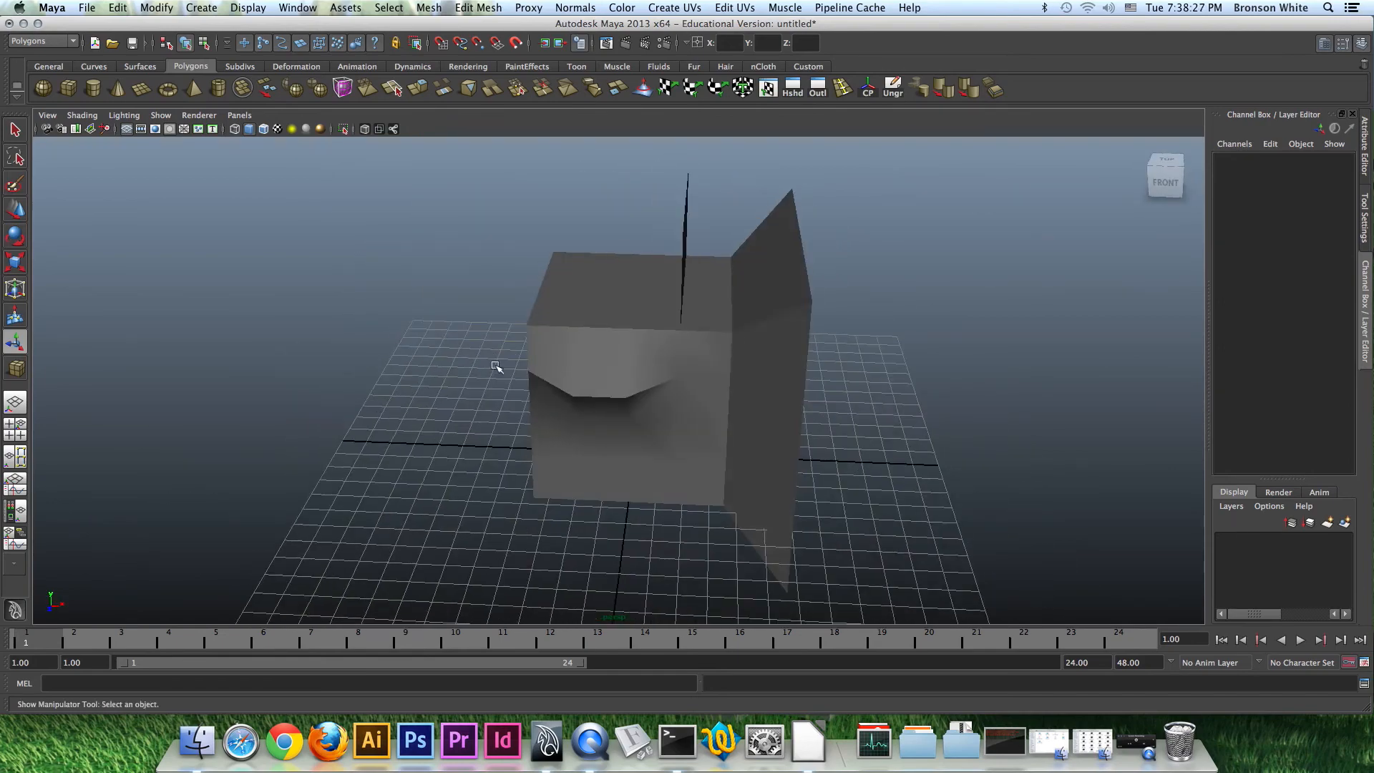
alt+drag(718, 370, 710, 403)
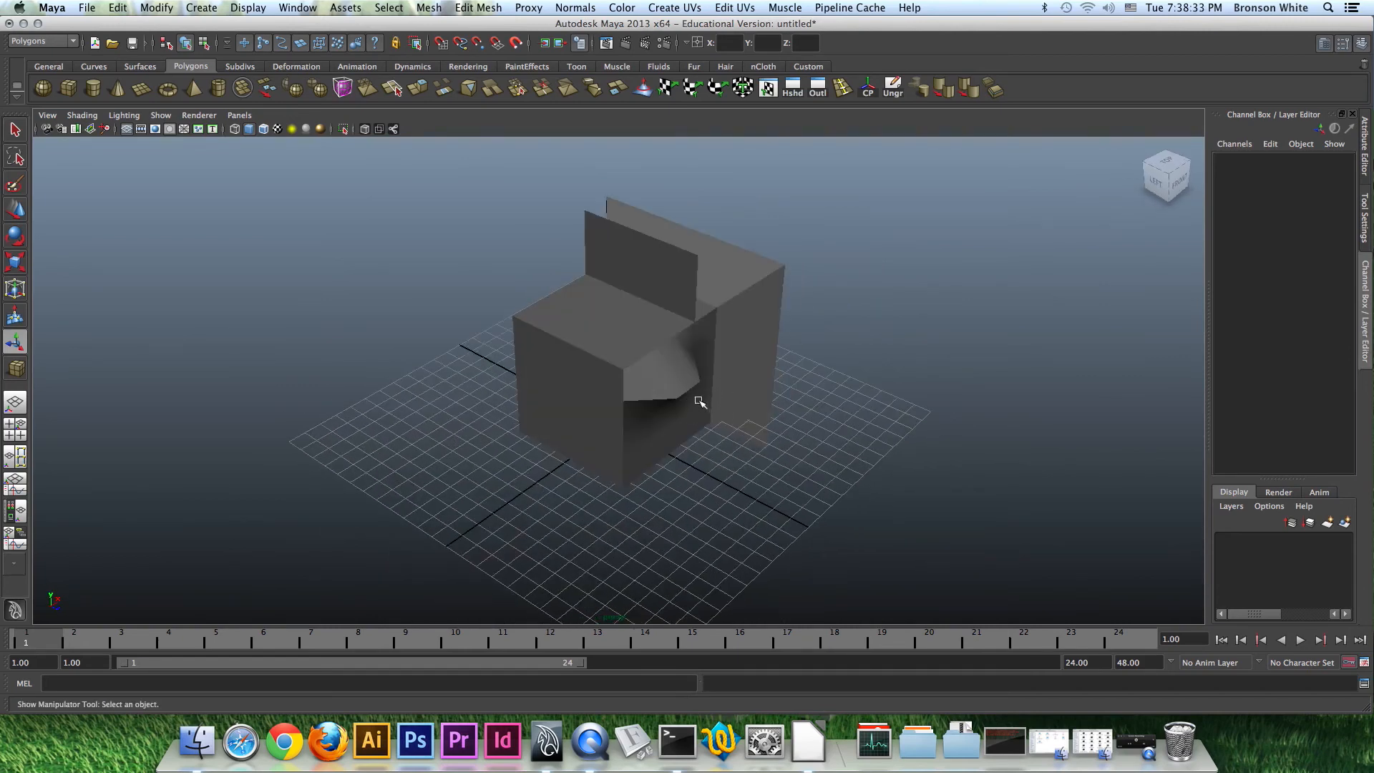
Select a single interior face on the cube's top, in the second row in front of the upright extruded strip, and harden its edges
alt+right_drag(557, 384, 847, 420)
alt+drag(701, 337, 689, 378)
right_click(596, 343)
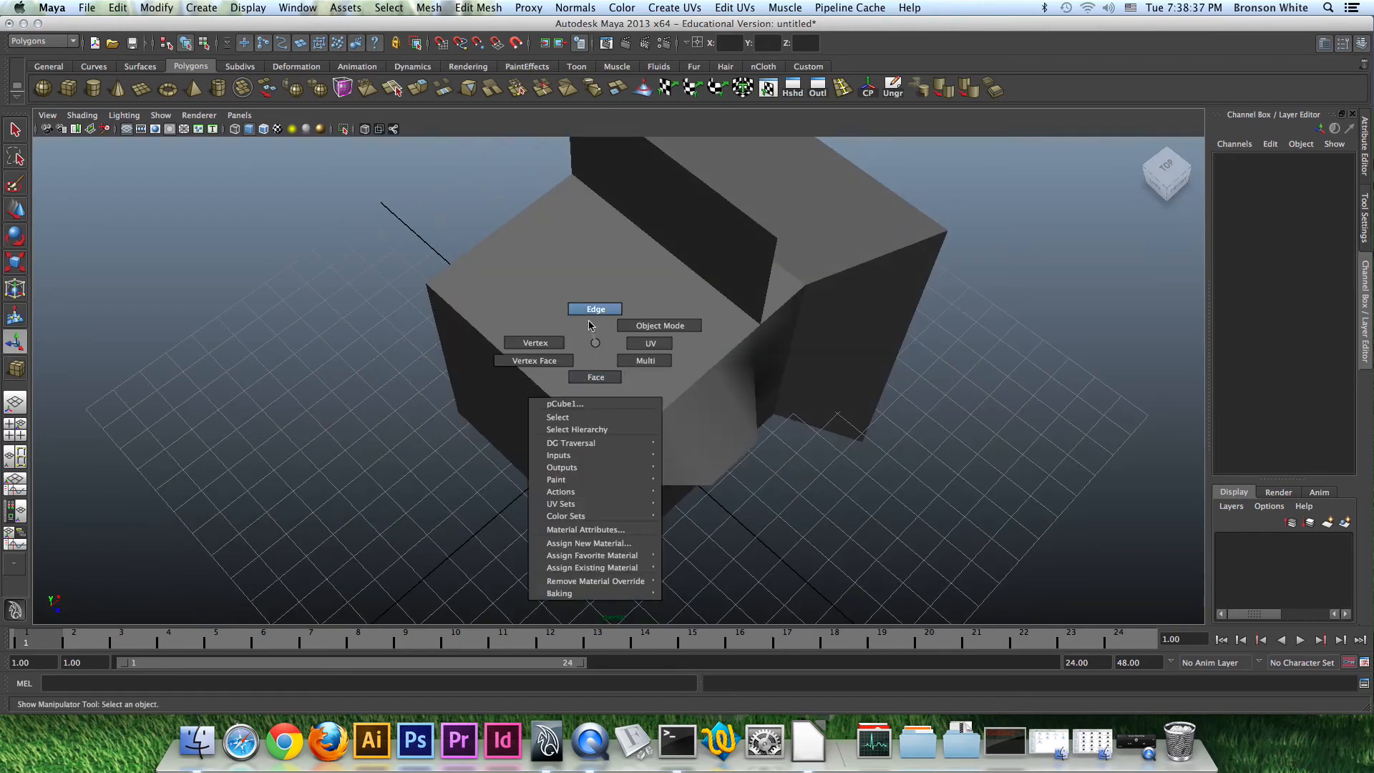
click(594, 375)
click(609, 321)
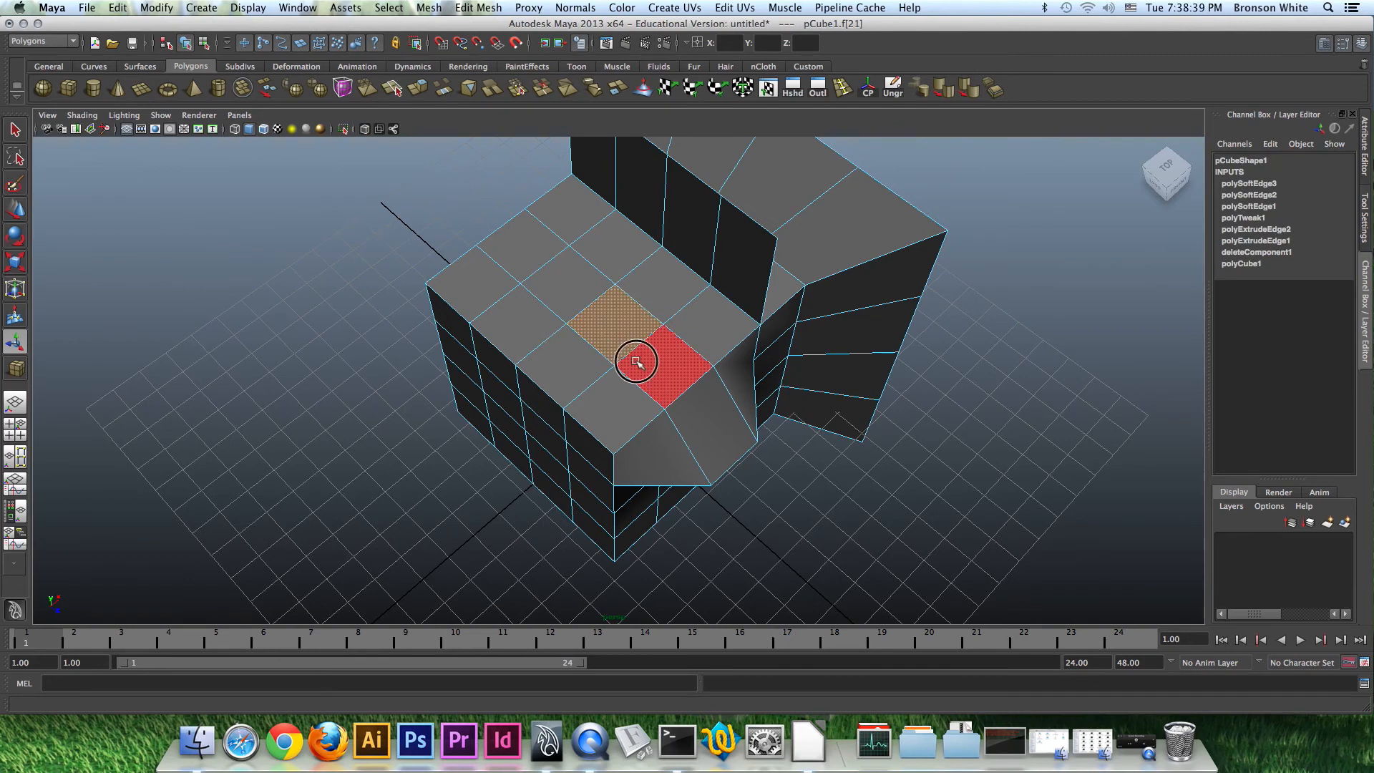
click(578, 9)
click(617, 176)
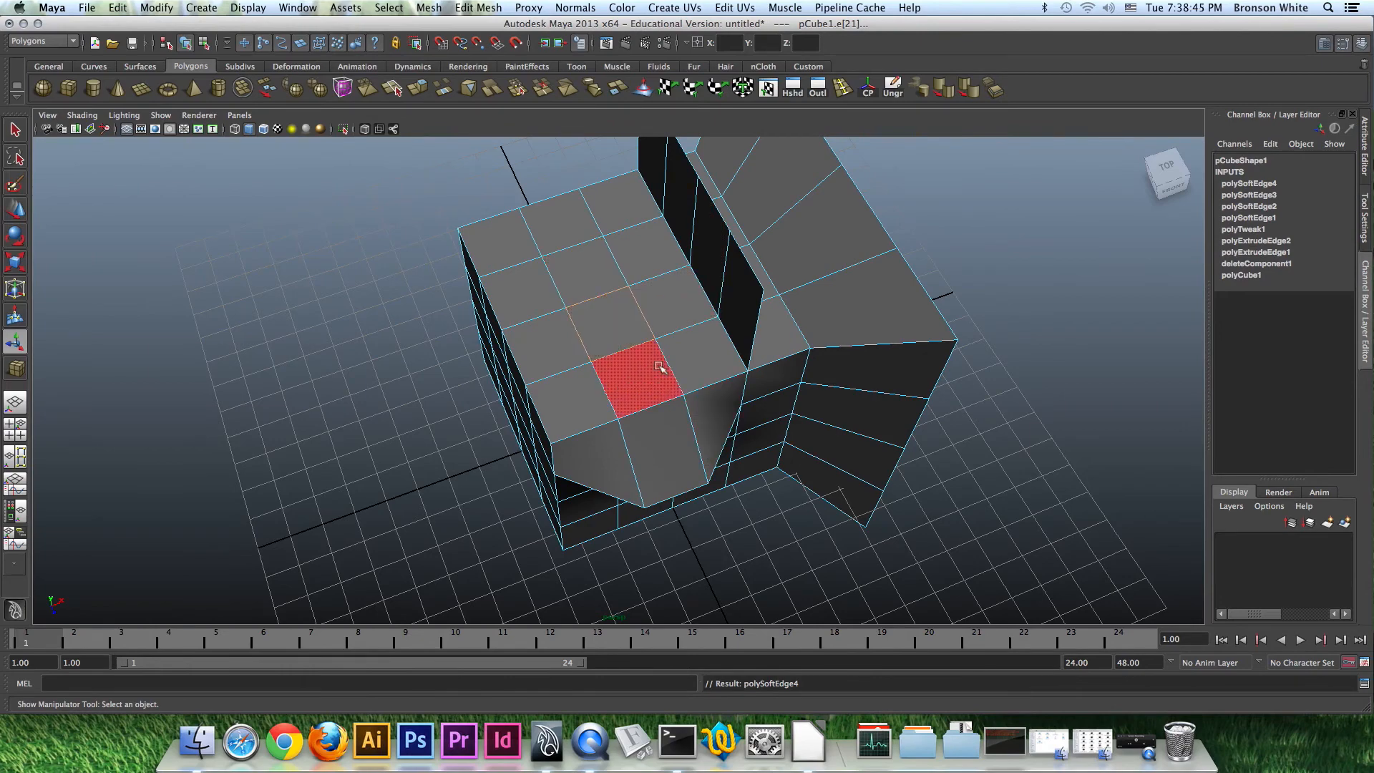
Move the hardened face's four edges straight up to raise a flat-topped bump on the cube's top
alt+drag(642, 347, 660, 335)
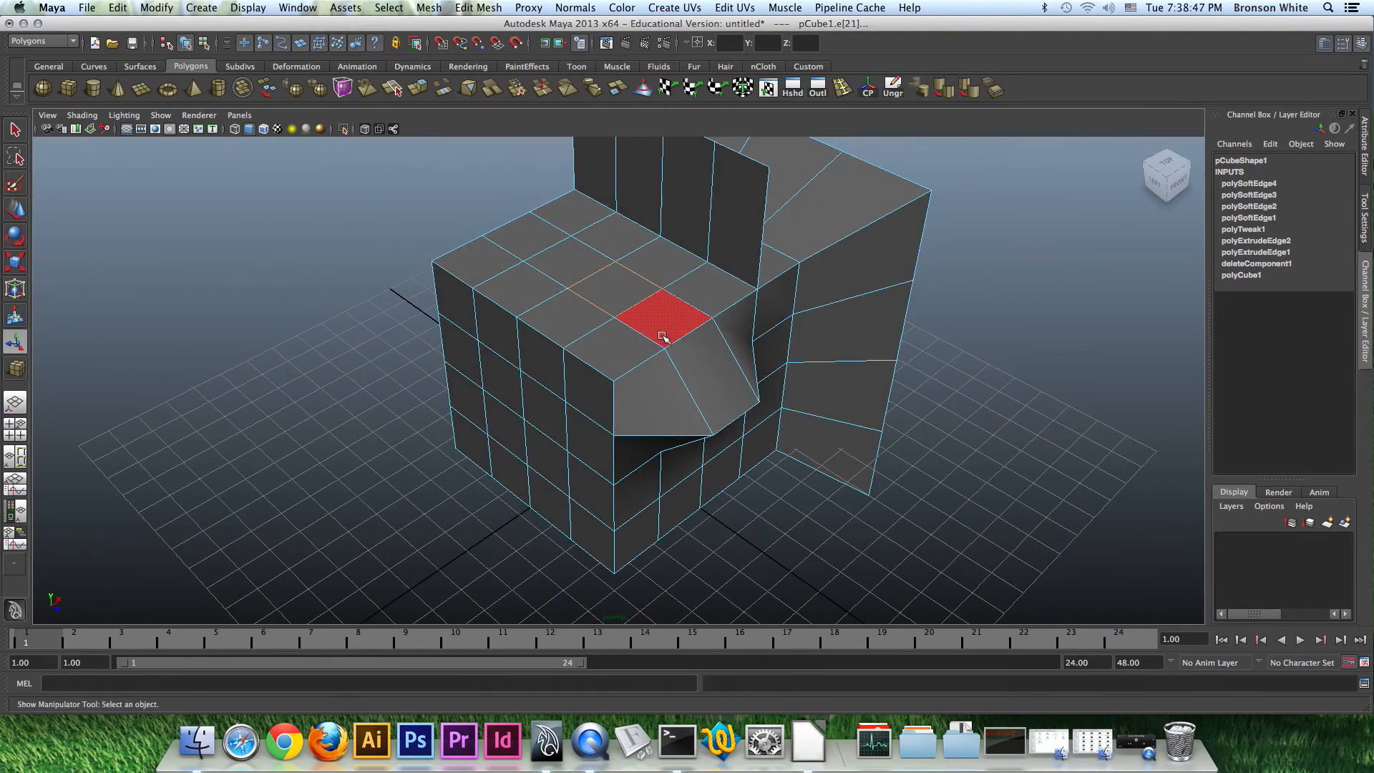
key(w)
drag(613, 250, 614, 201)
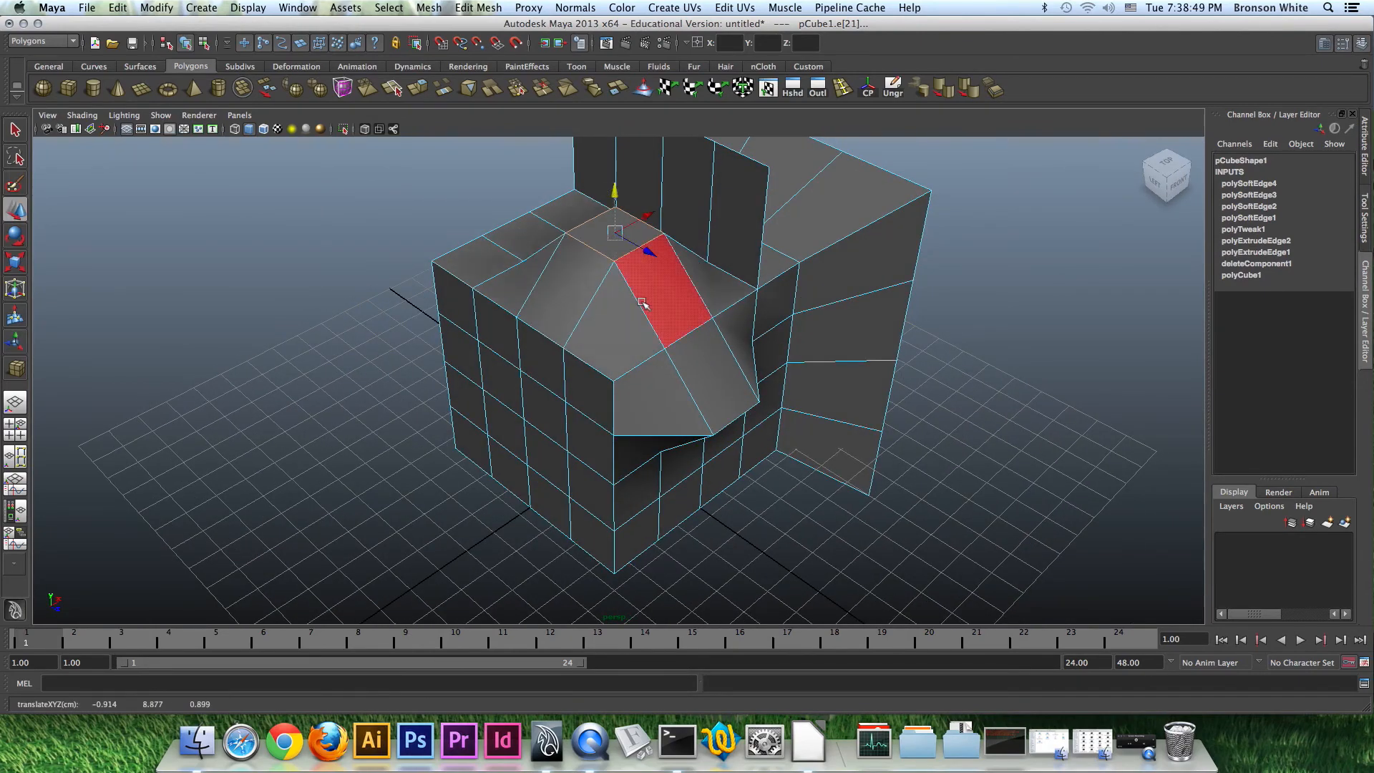
Switch to object mode, clear the selection and examine the shading around the raised top face from several sides
alt+drag(643, 307, 627, 324)
right_drag(641, 319, 658, 303)
click(996, 277)
alt+drag(686, 369, 683, 329)
alt+drag(716, 326, 619, 362)
right_click(633, 373)
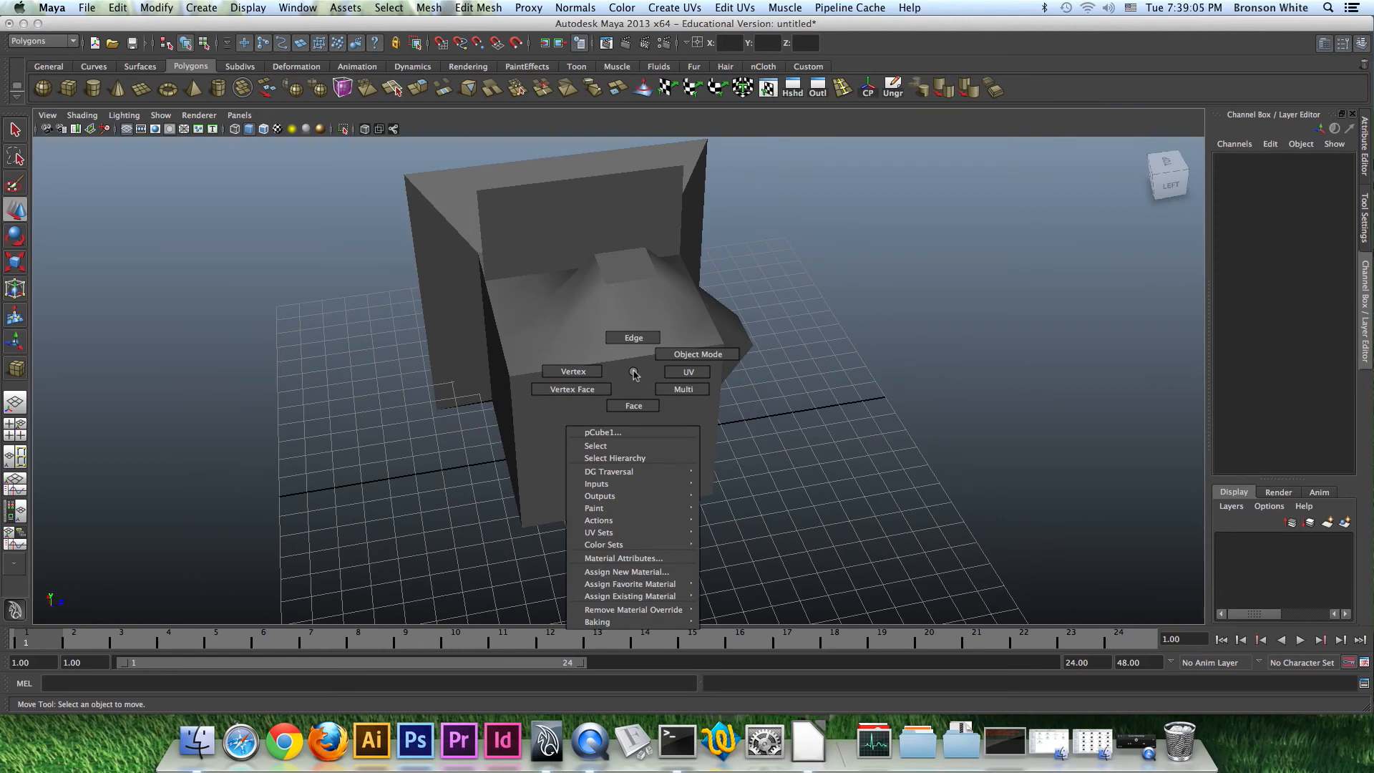
alt+drag(644, 372, 530, 365)
alt+drag(705, 339, 601, 355)
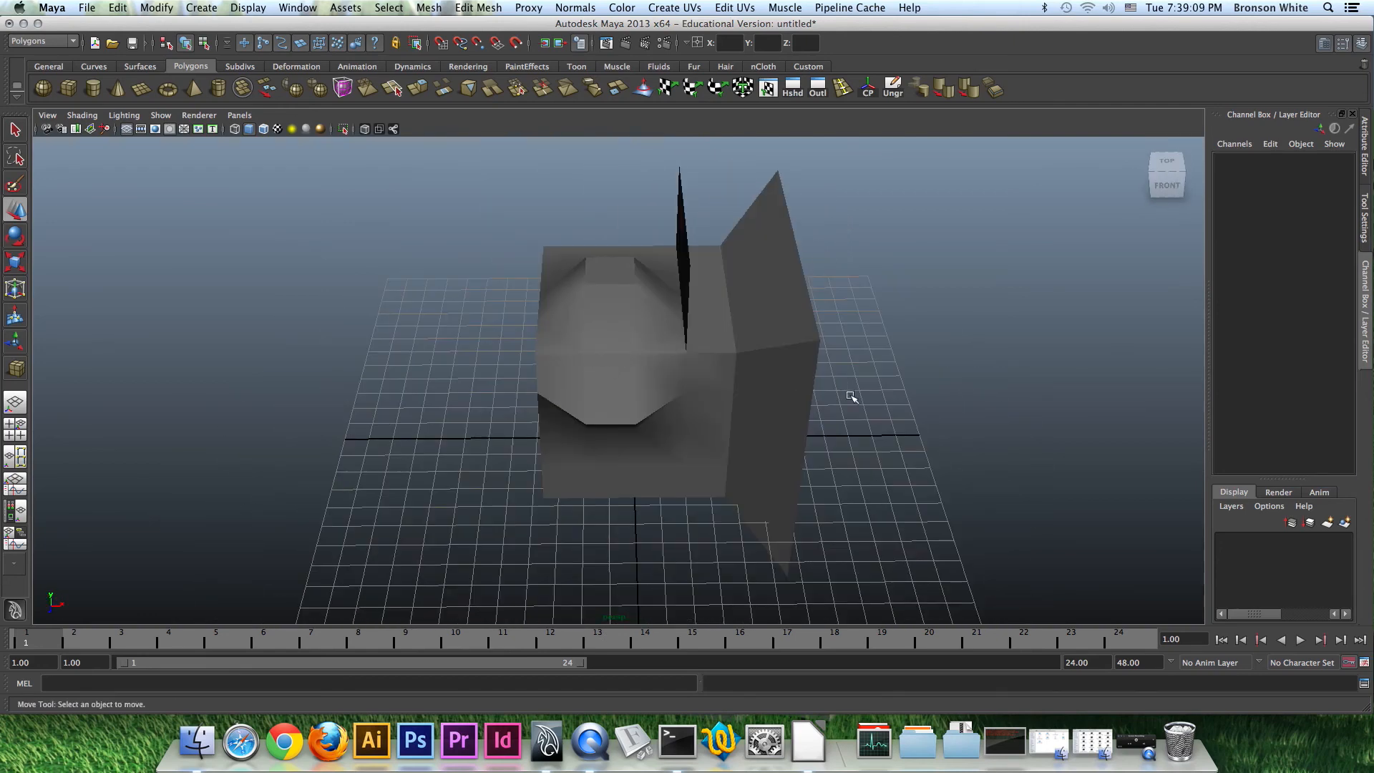
click(1132, 743)
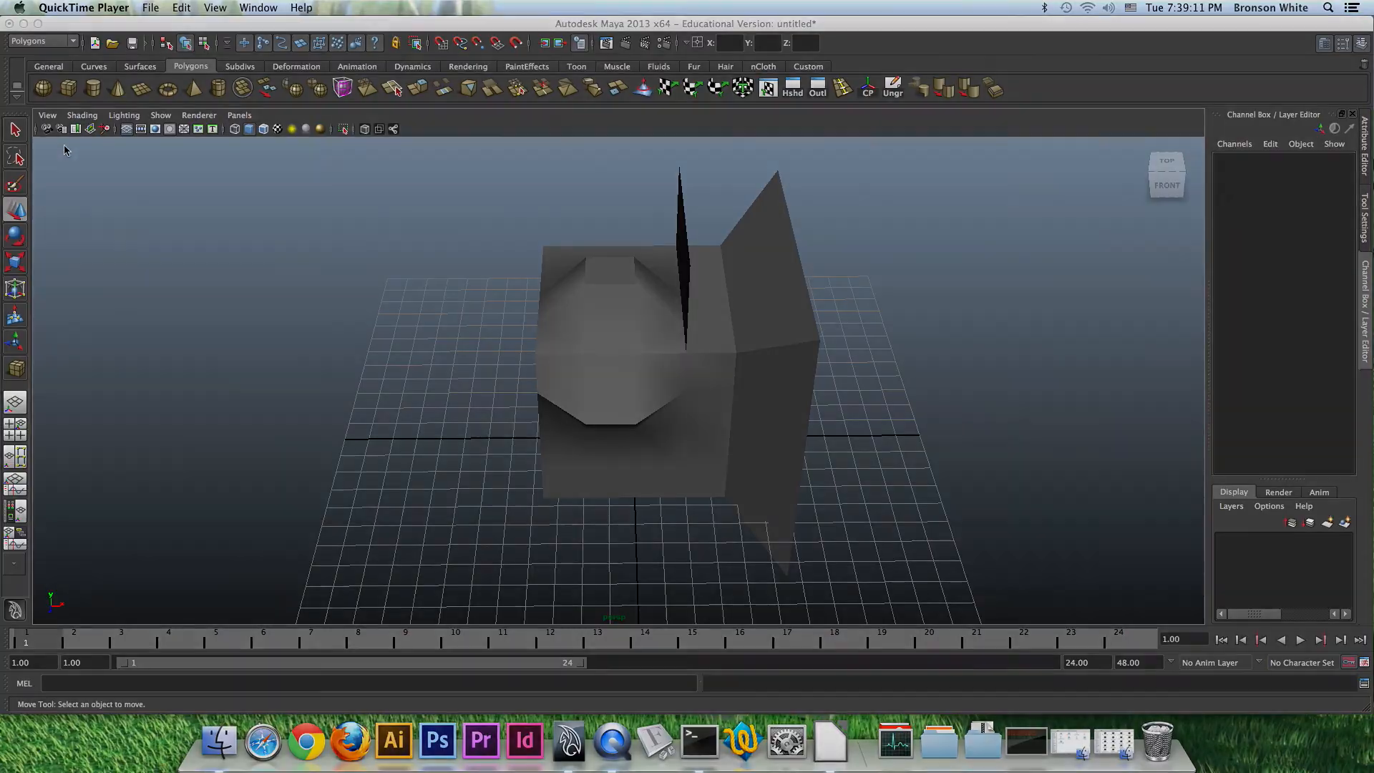